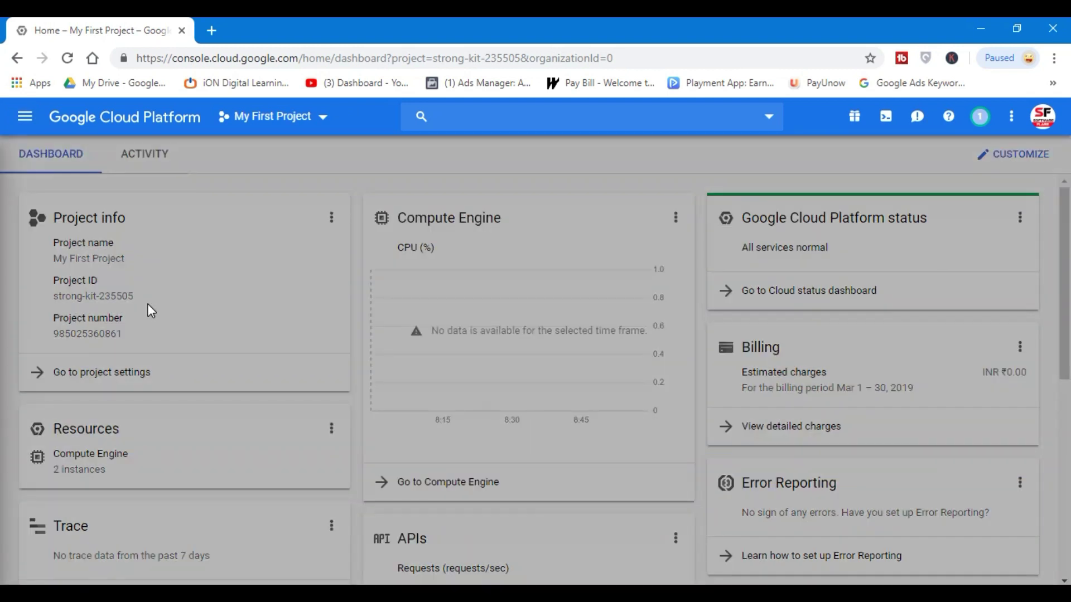
- Open the list of Compute Engine VM instances for the current project
{"action": "mouse_move", "coordinate": [143, 313]}
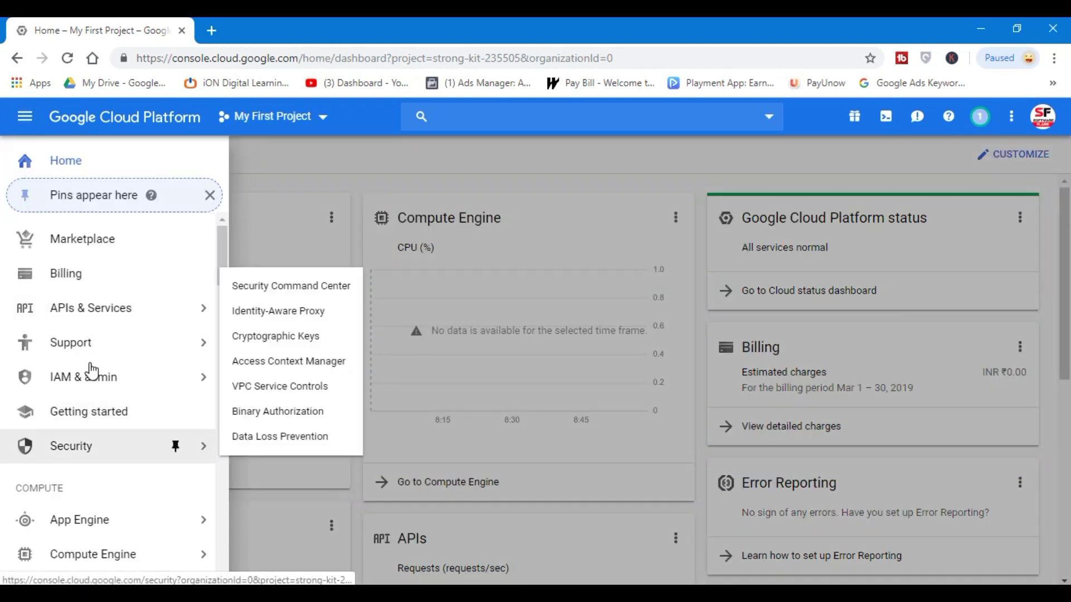
{"action": "scroll", "coordinate": [112, 566], "scroll_direction": "down", "scroll_amount": 2}
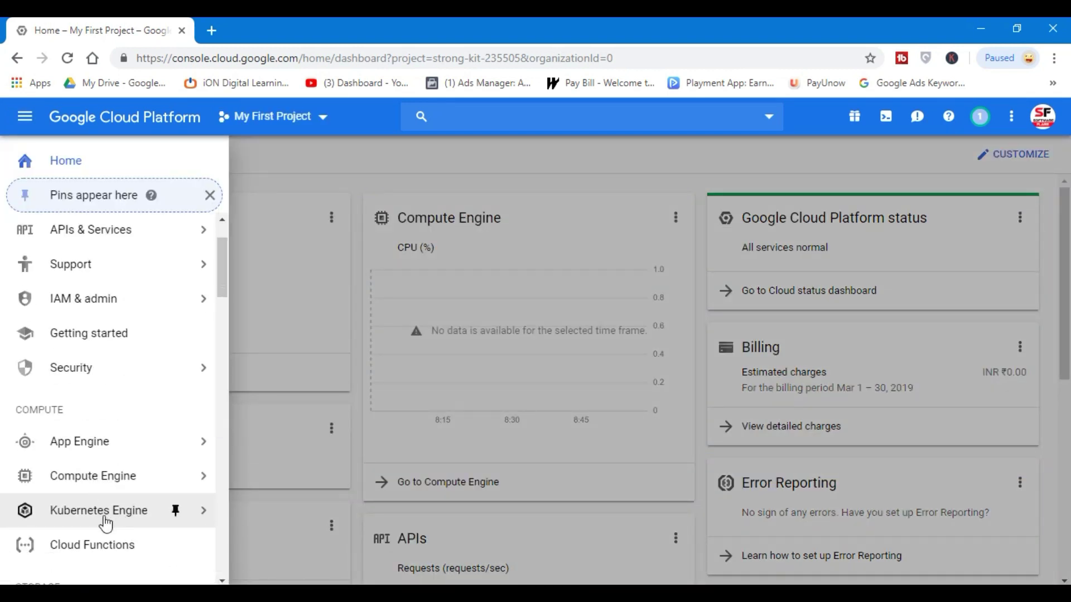
{"action": "mouse_move", "coordinate": [106, 481]}
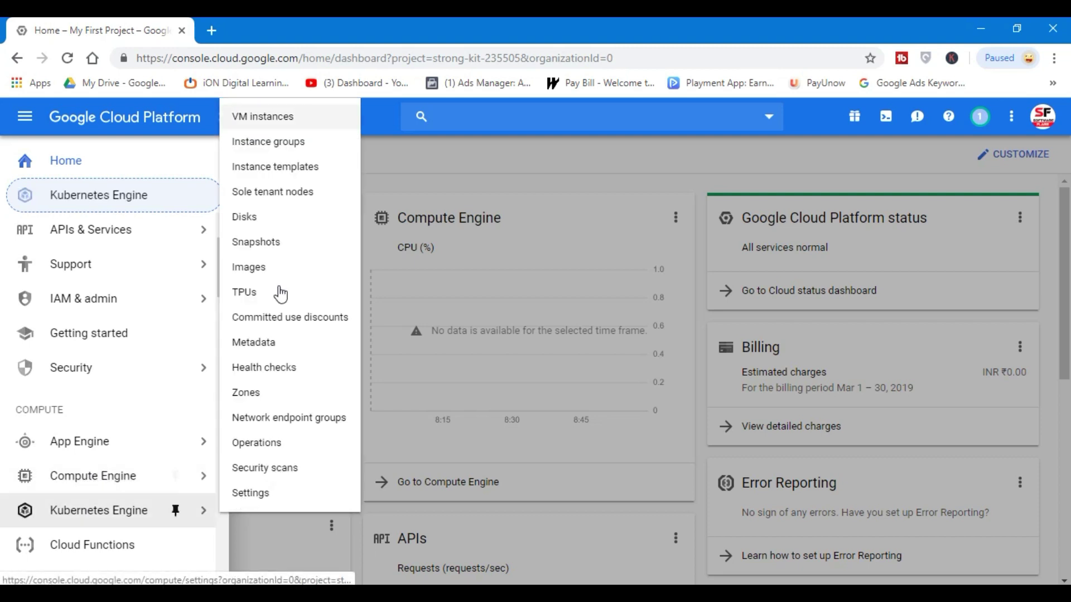
{"action": "left_click", "coordinate": [279, 117]}
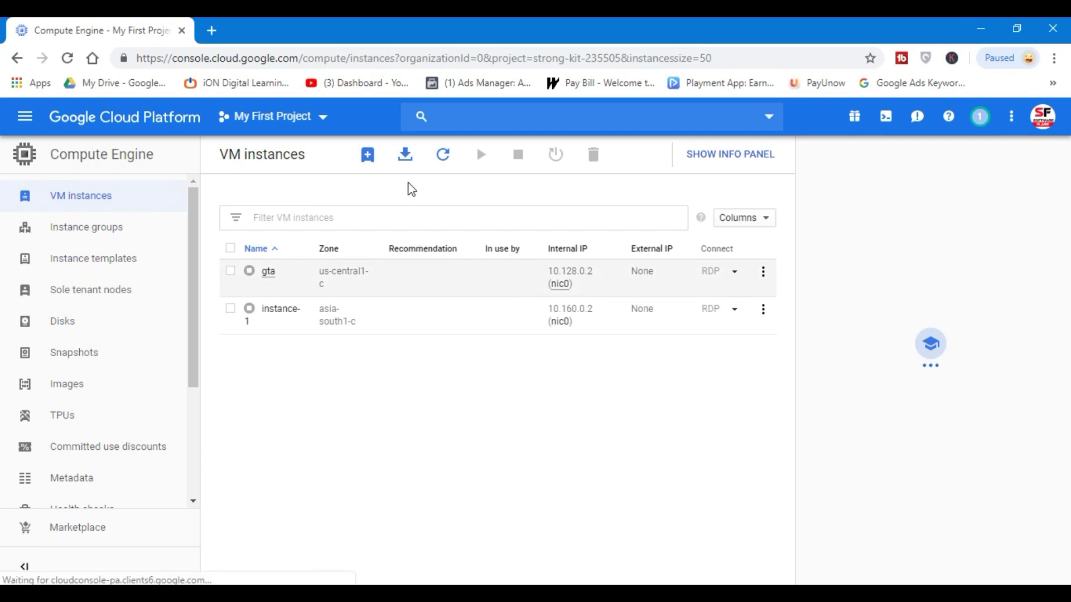
- Start creating a new VM instance and name it project-1234
{"action": "left_click", "coordinate": [367, 155]}
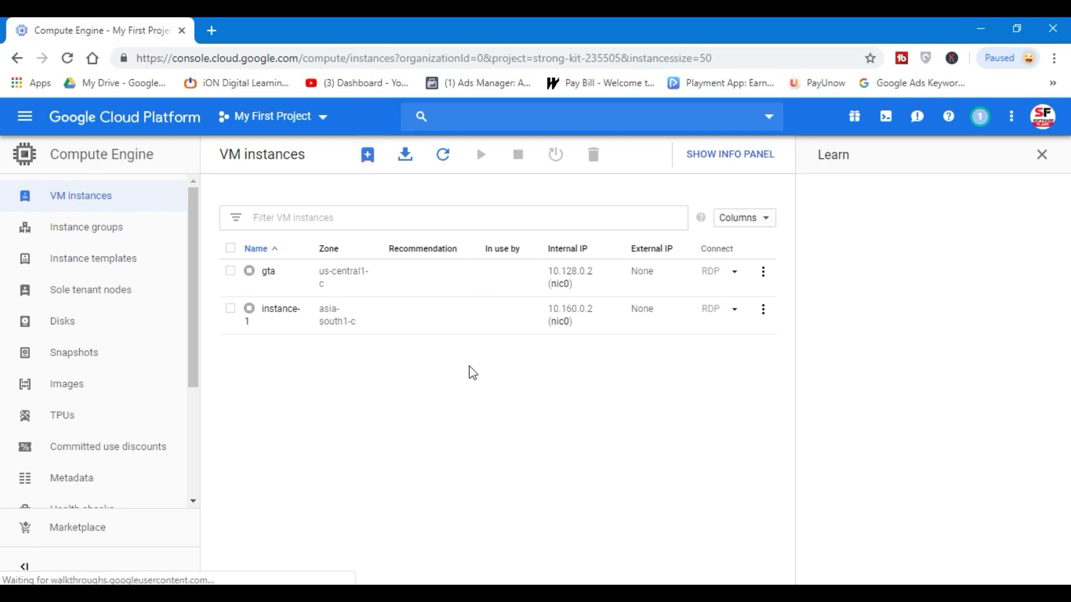
{"action": "left_click", "coordinate": [369, 162]}
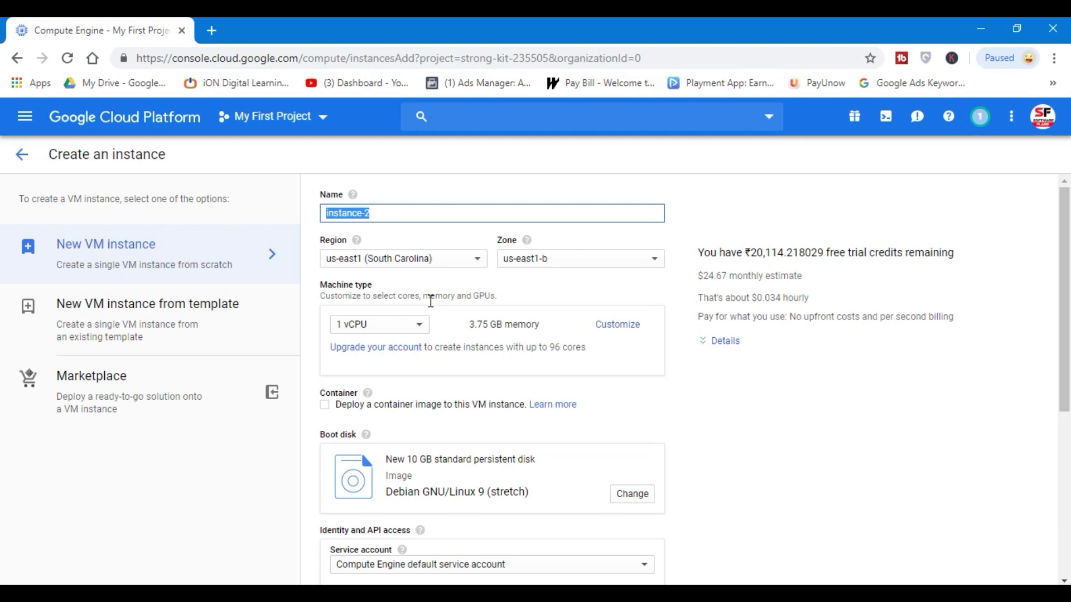
{"action": "type", "text": "Projecy"}
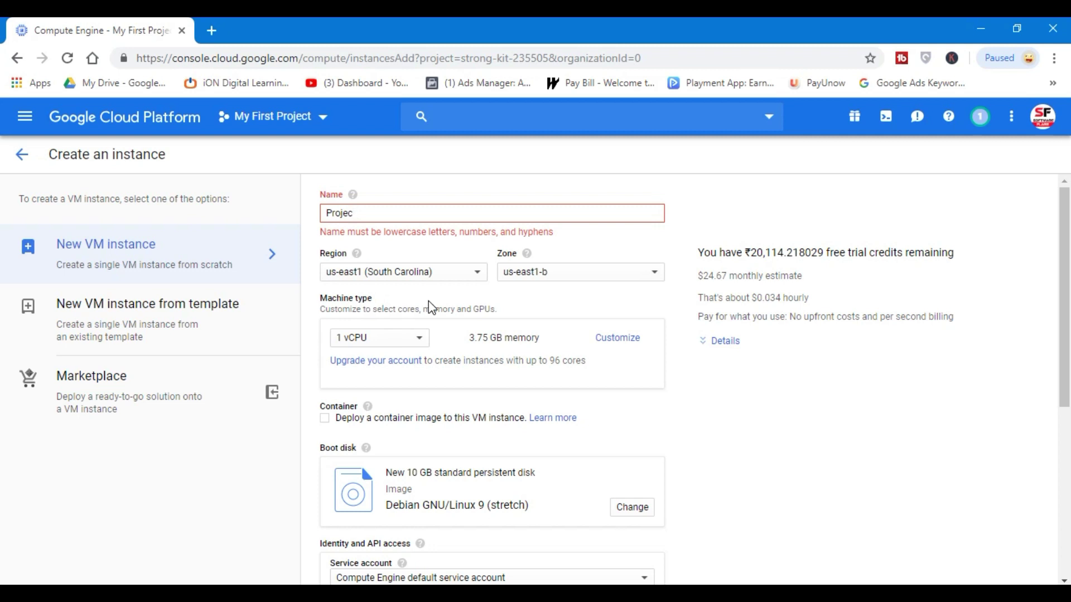
{"action": "key", "text": "BackSpace"}
{"action": "key", "text": "BackSpace"}
{"action": "type", "text": "pro"}
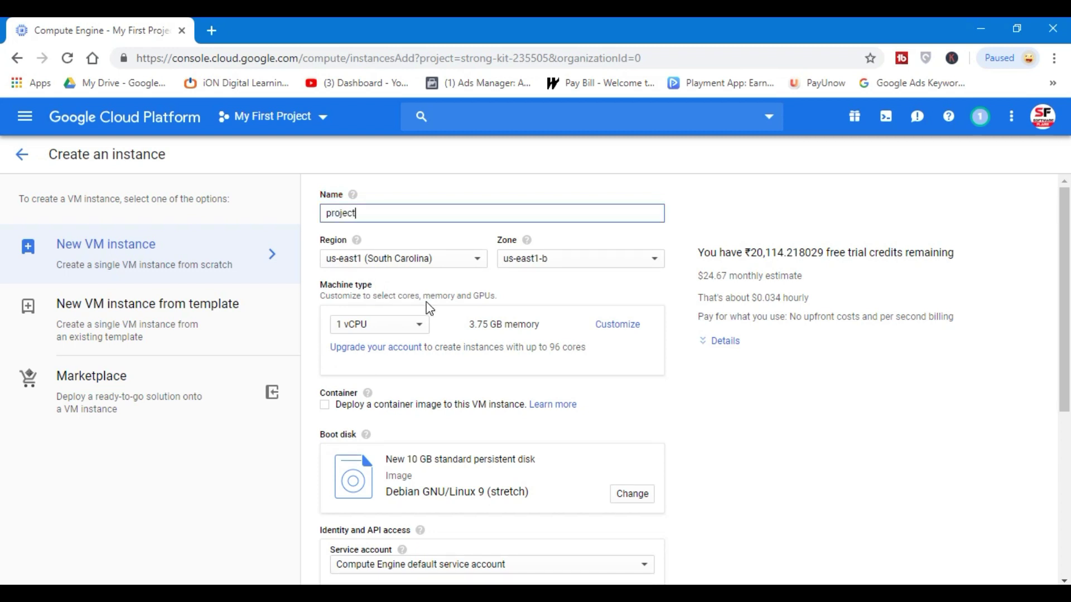
{"action": "type", "text": "ject-1234"}
{"action": "left_click", "coordinate": [794, 403]}
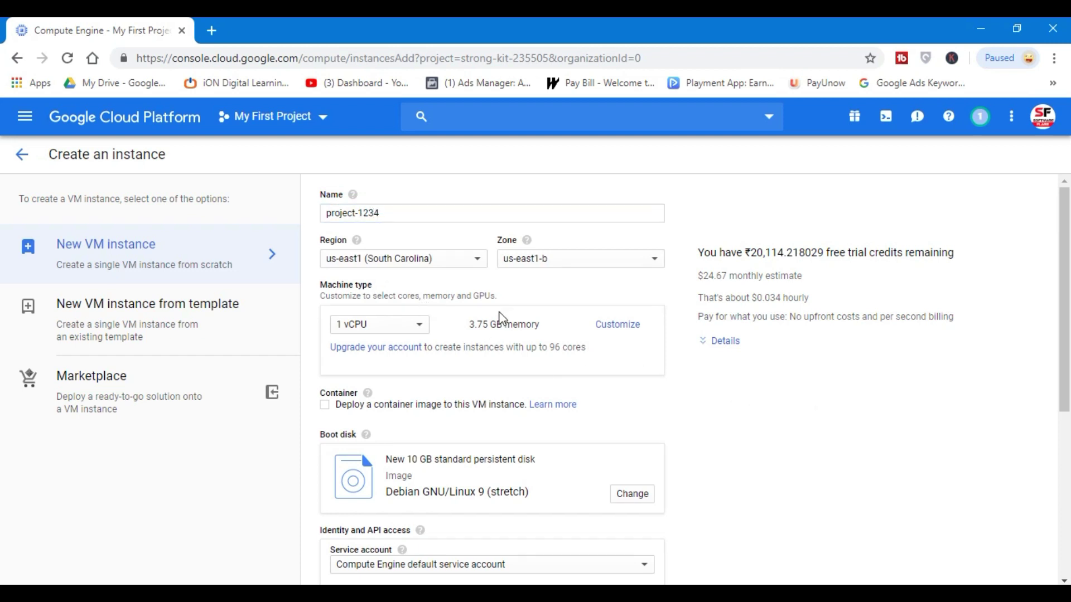
- Set the instance's region to asia-south1 (Mumbai) and keep asia-south1-c as its zone
{"action": "left_click", "coordinate": [426, 267]}
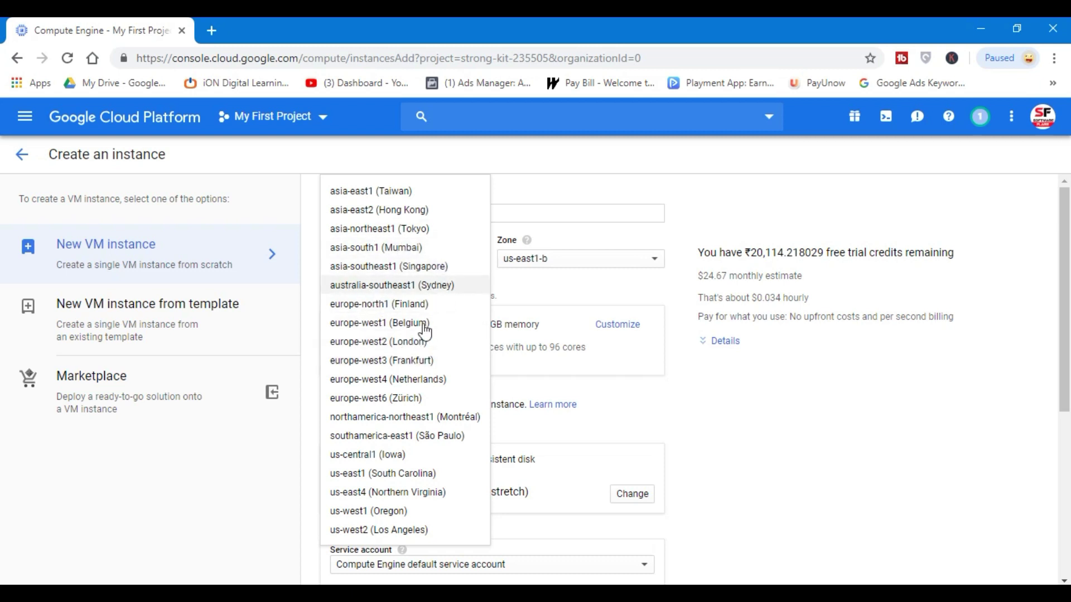
{"action": "left_click", "coordinate": [413, 246]}
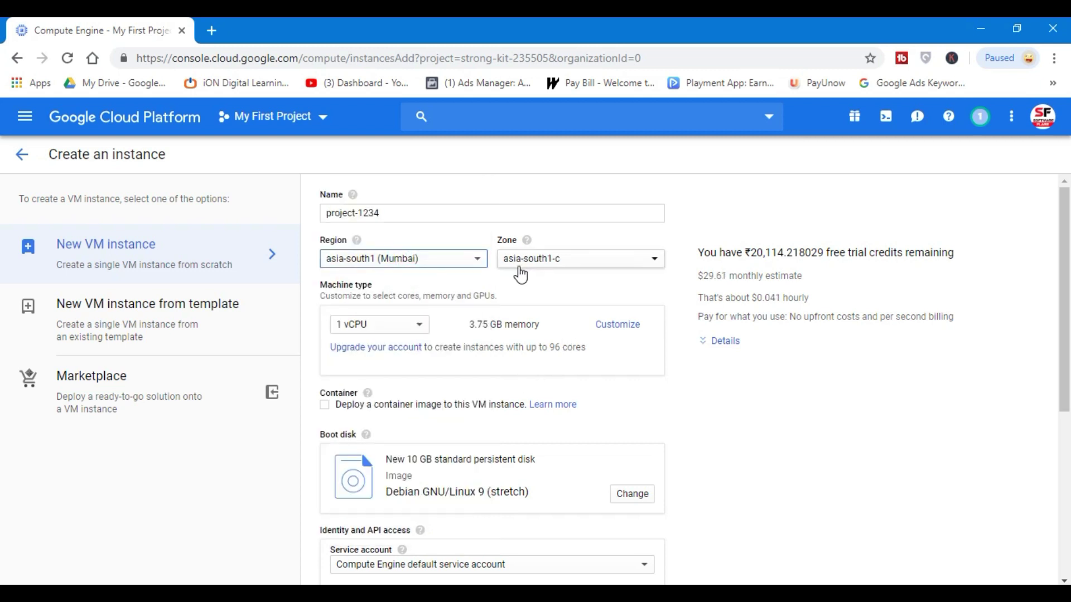
{"action": "left_click", "coordinate": [564, 260]}
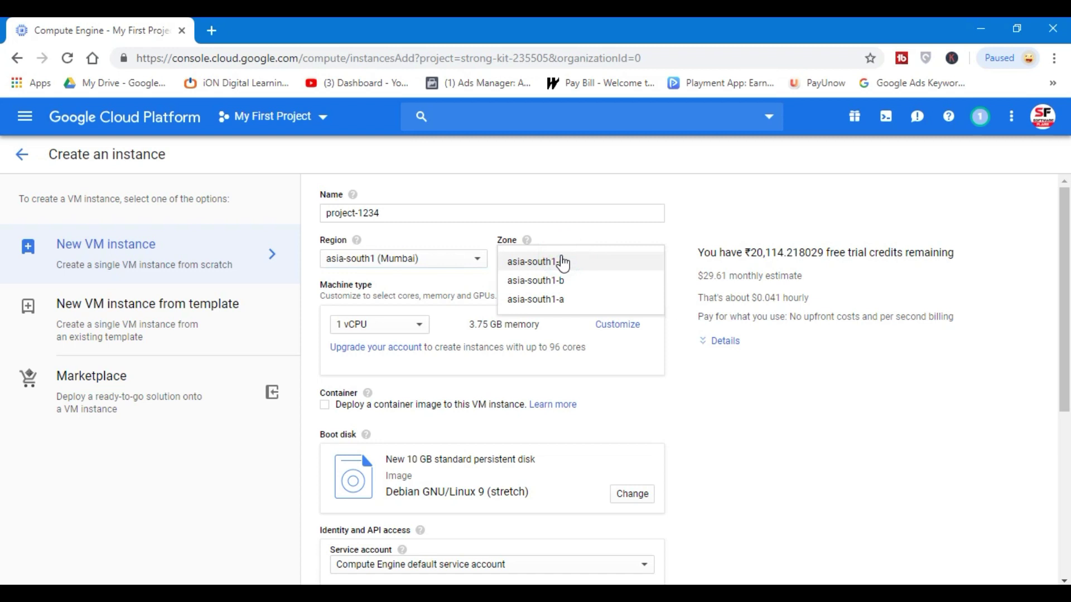
{"action": "left_click", "coordinate": [899, 480]}
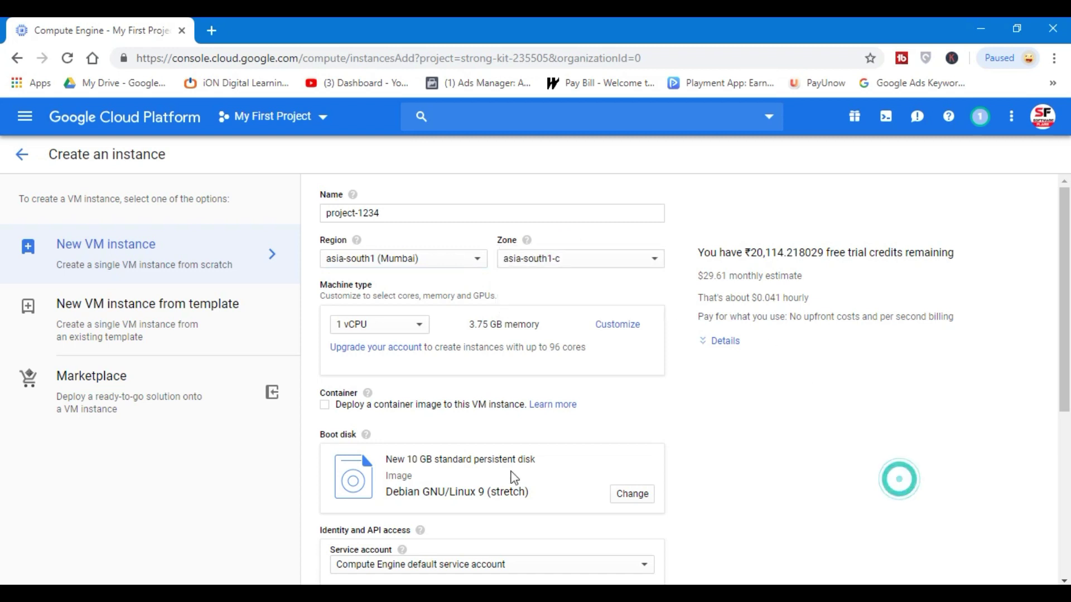
- Choose the 8 vCPUs n1-standard-8 machine type and customize its memory to 52 GB
{"action": "left_click", "coordinate": [383, 324]}
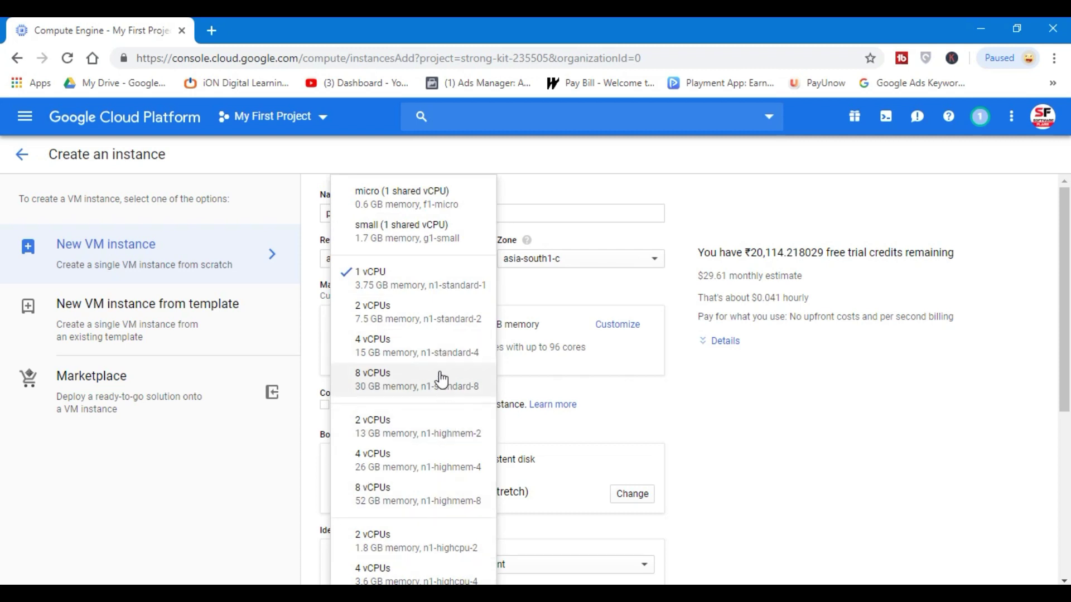
{"action": "left_click", "coordinate": [400, 386]}
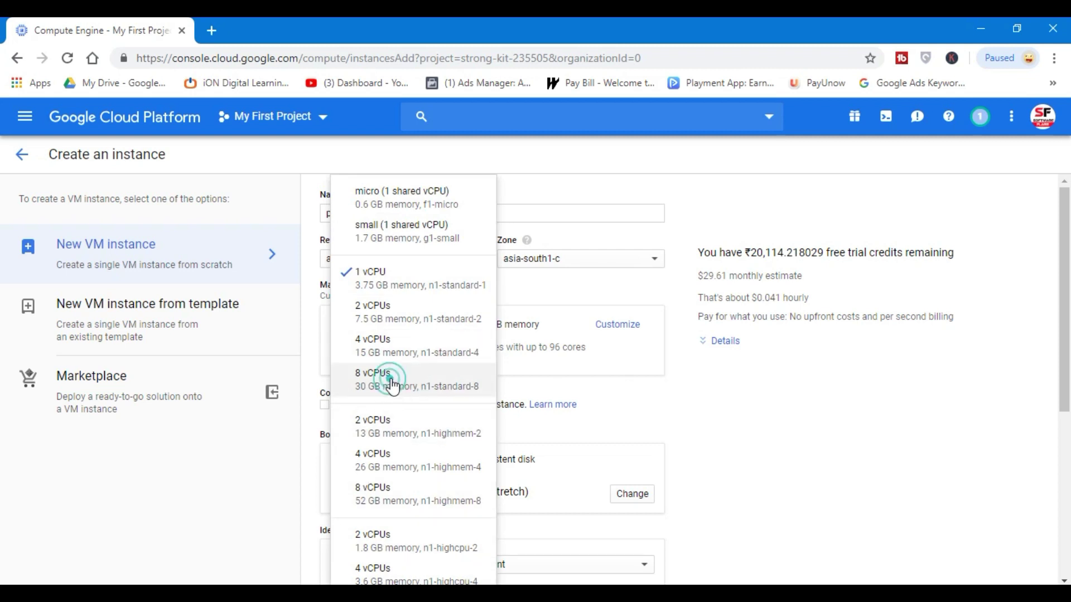
{"action": "left_click", "coordinate": [626, 326]}
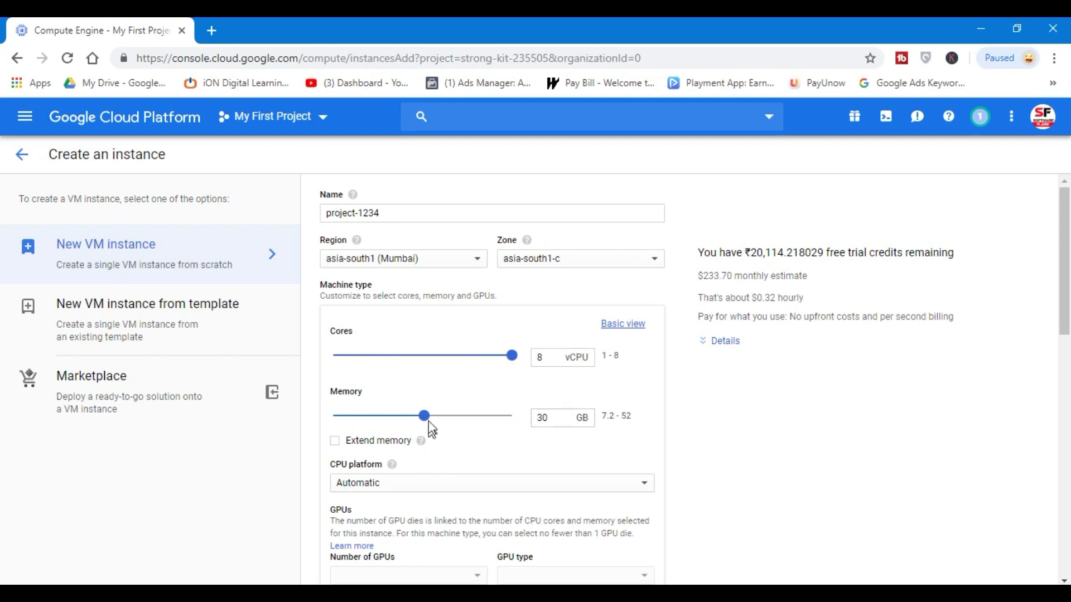
{"action": "left_click_drag", "start_coordinate": [427, 423], "coordinate": [539, 425]}
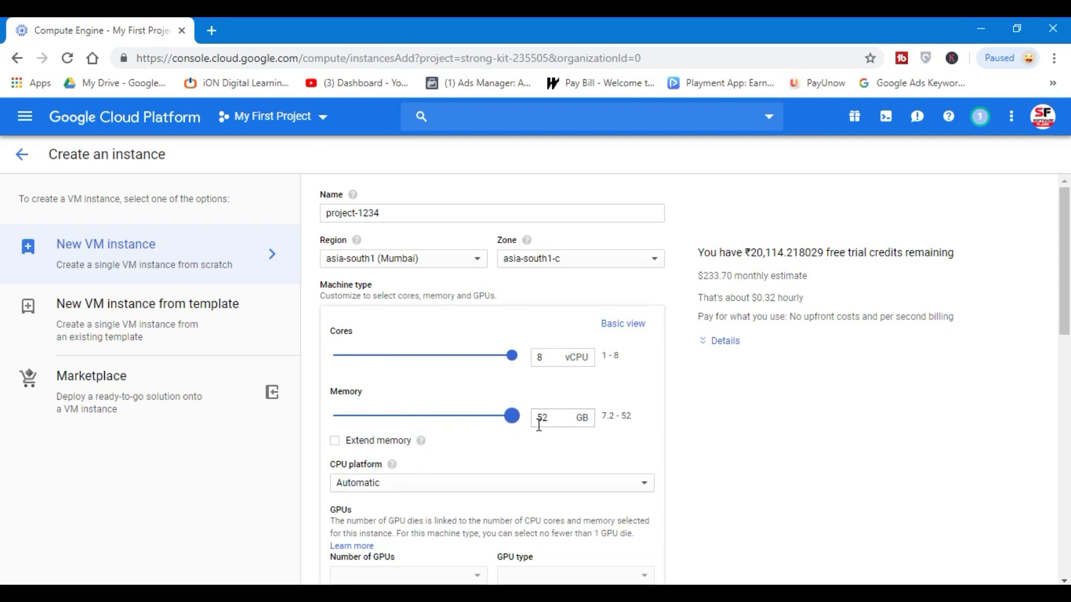
{"action": "scroll", "coordinate": [949, 402], "scroll_direction": "down", "scroll_amount": 5}
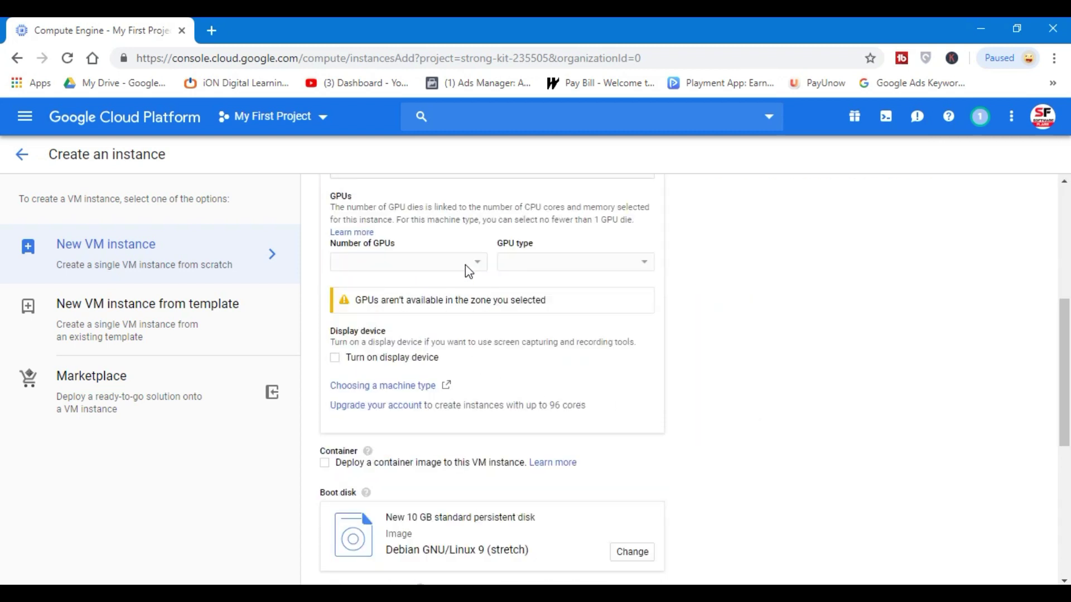
{"action": "scroll", "coordinate": [787, 368], "scroll_direction": "up", "scroll_amount": 4}
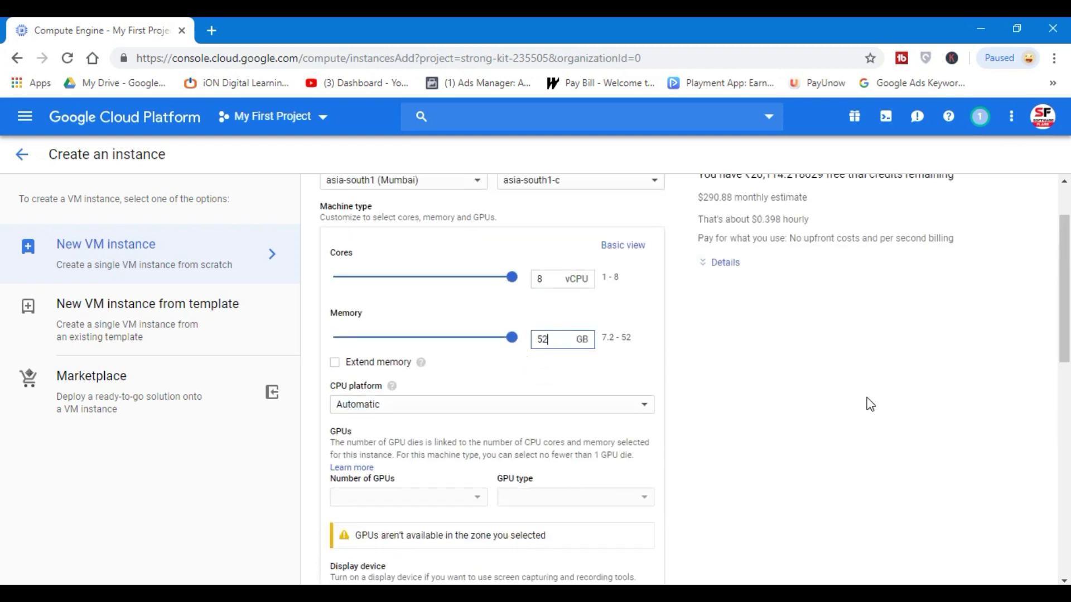
{"action": "scroll", "coordinate": [424, 349], "scroll_direction": "down", "scroll_amount": 8}
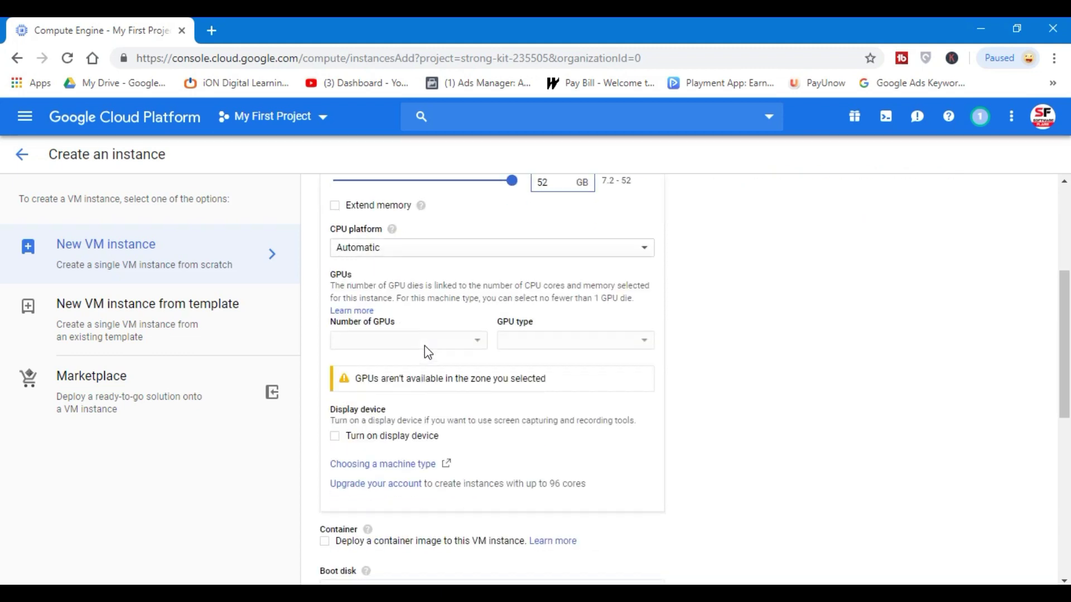
{"action": "scroll", "coordinate": [699, 324], "scroll_direction": "up", "scroll_amount": 10}
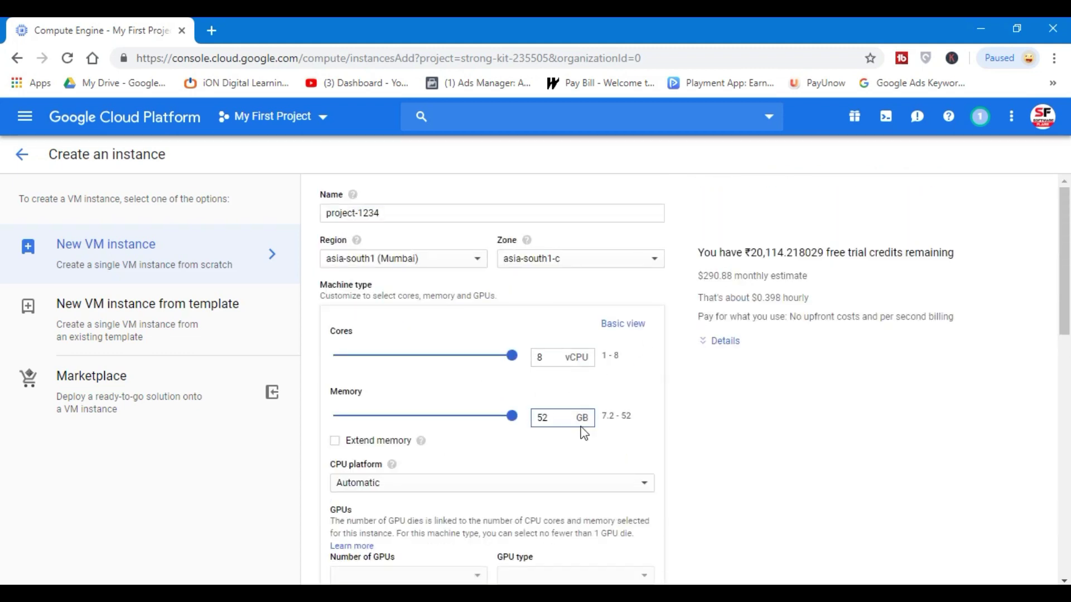
- Change the boot disk to the Windows Server 2019 Datacenter image with Desktop Experience and a size of 200 GB
{"action": "scroll", "coordinate": [770, 421], "scroll_direction": "down", "scroll_amount": 6}
{"action": "scroll", "coordinate": [765, 430], "scroll_direction": "down", "scroll_amount": 4}
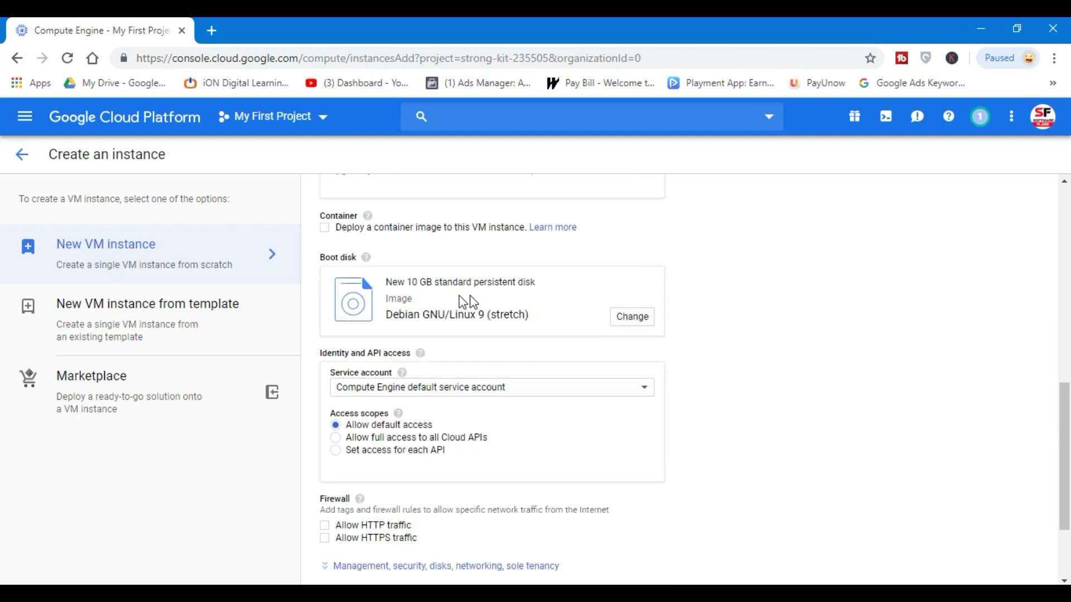
{"action": "left_click", "coordinate": [629, 317]}
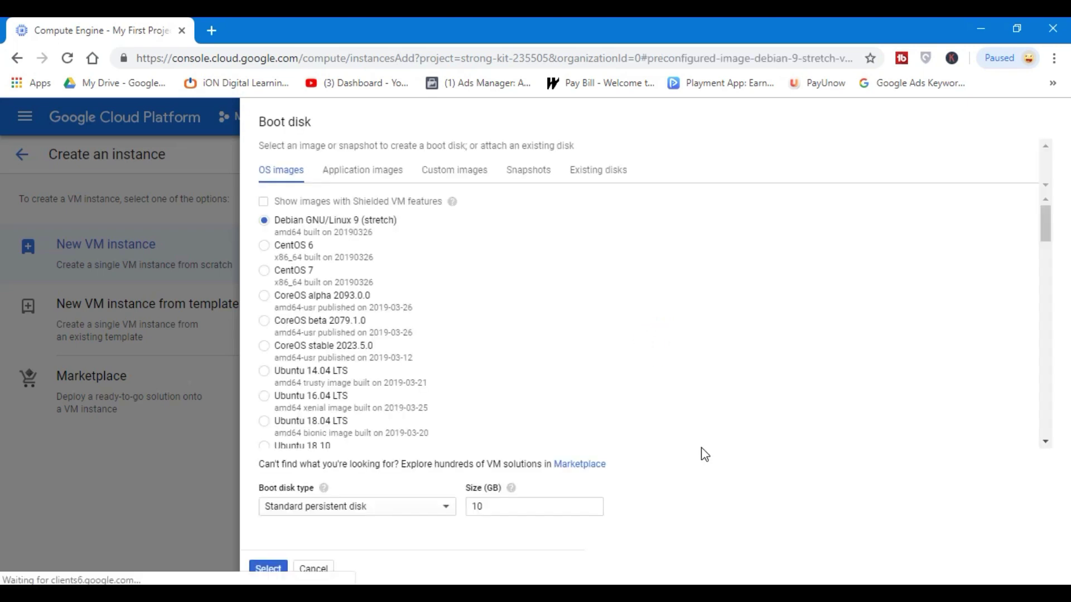
{"action": "scroll", "coordinate": [363, 341], "scroll_direction": "down", "scroll_amount": 9}
{"action": "scroll", "coordinate": [364, 339], "scroll_direction": "down", "scroll_amount": 10}
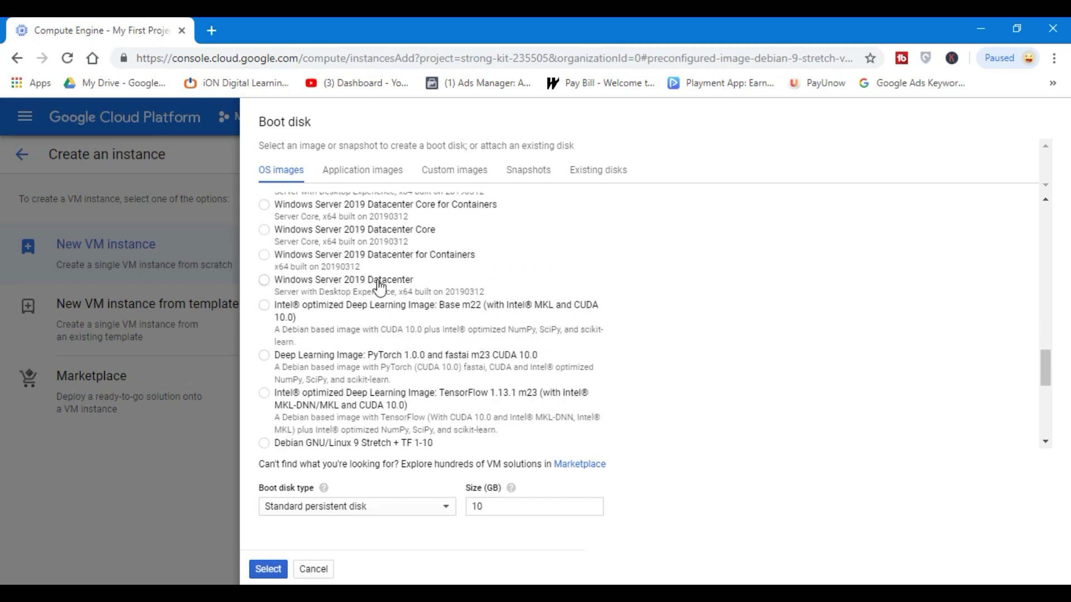
{"action": "left_click", "coordinate": [264, 280]}
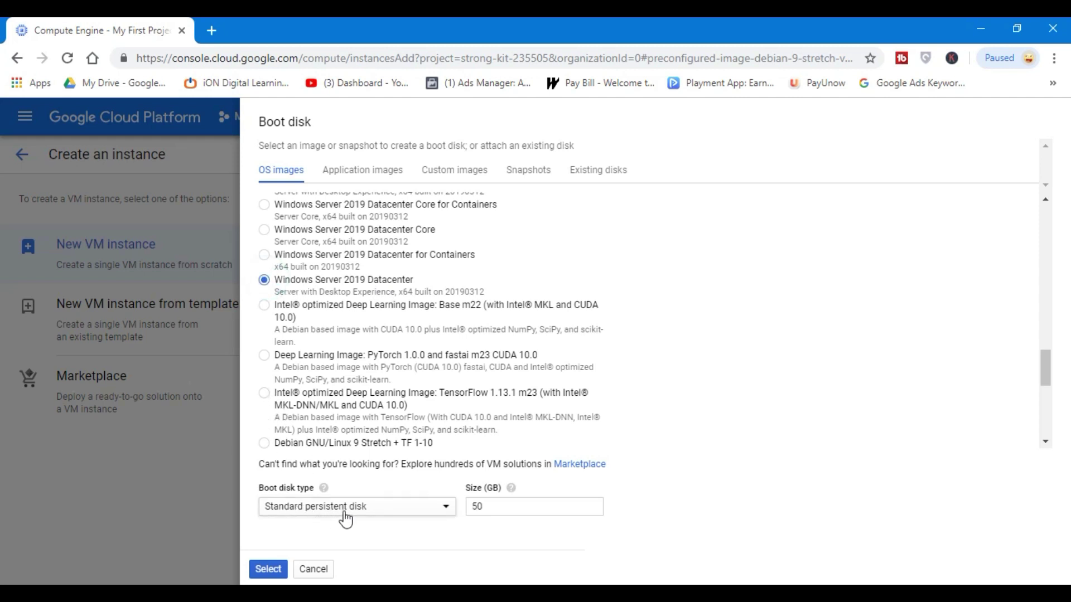
{"action": "double_click", "coordinate": [502, 507]}
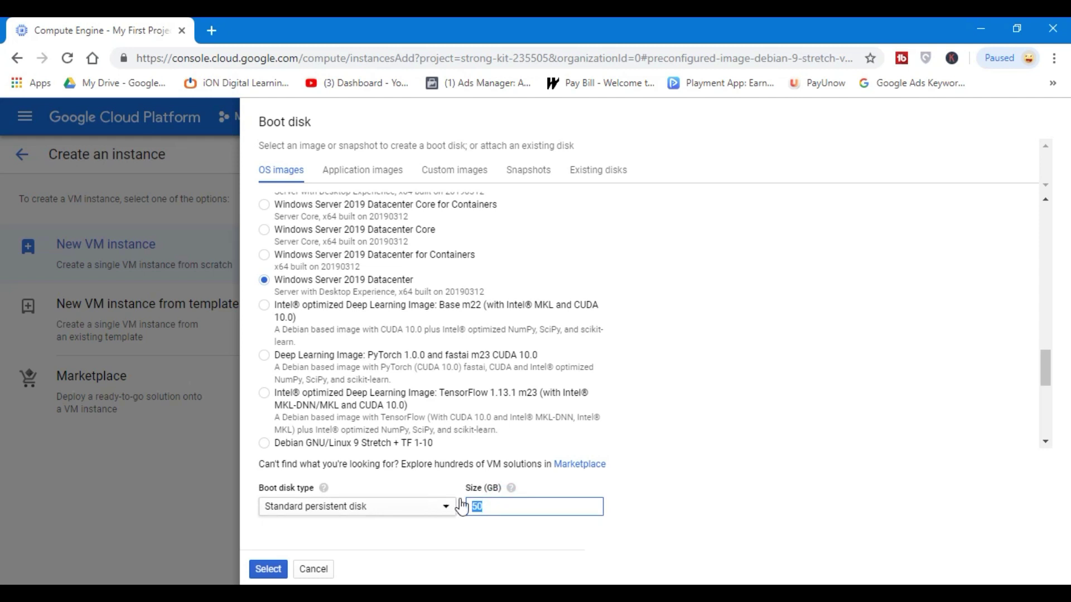
{"action": "double_click", "coordinate": [555, 505]}
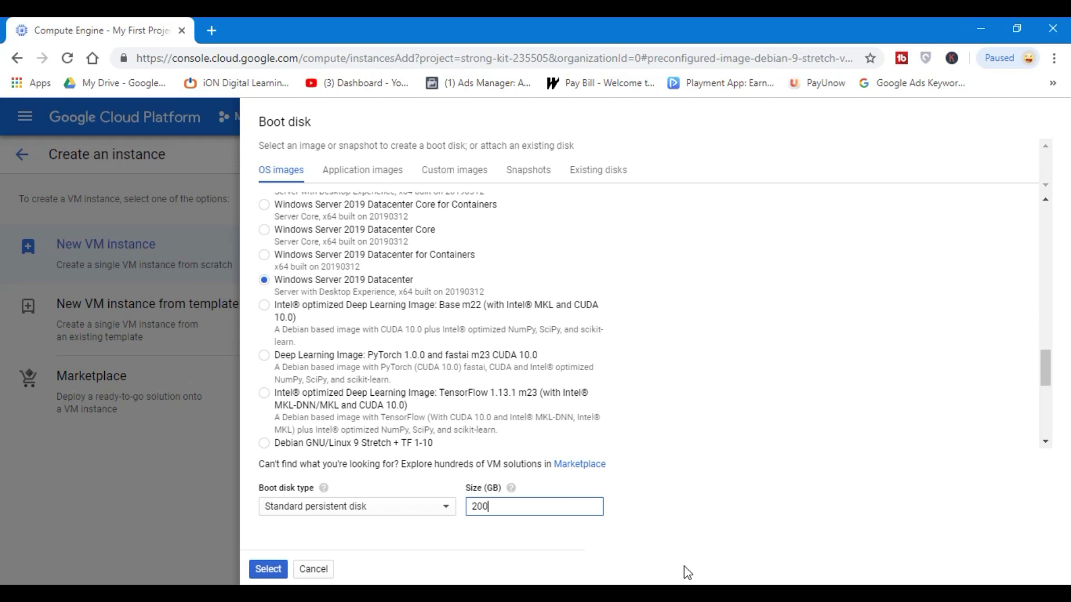
{"action": "left_click", "coordinate": [268, 569]}
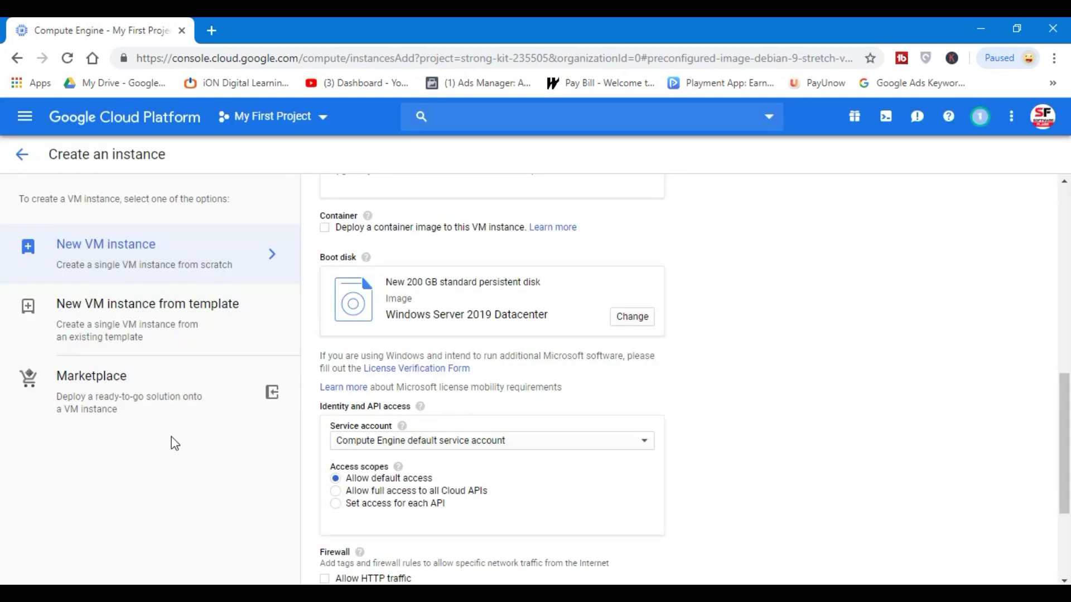
- Review the configuration and its cost estimate, and create the VM instance
{"action": "scroll", "coordinate": [789, 412], "scroll_direction": "up", "scroll_amount": 10}
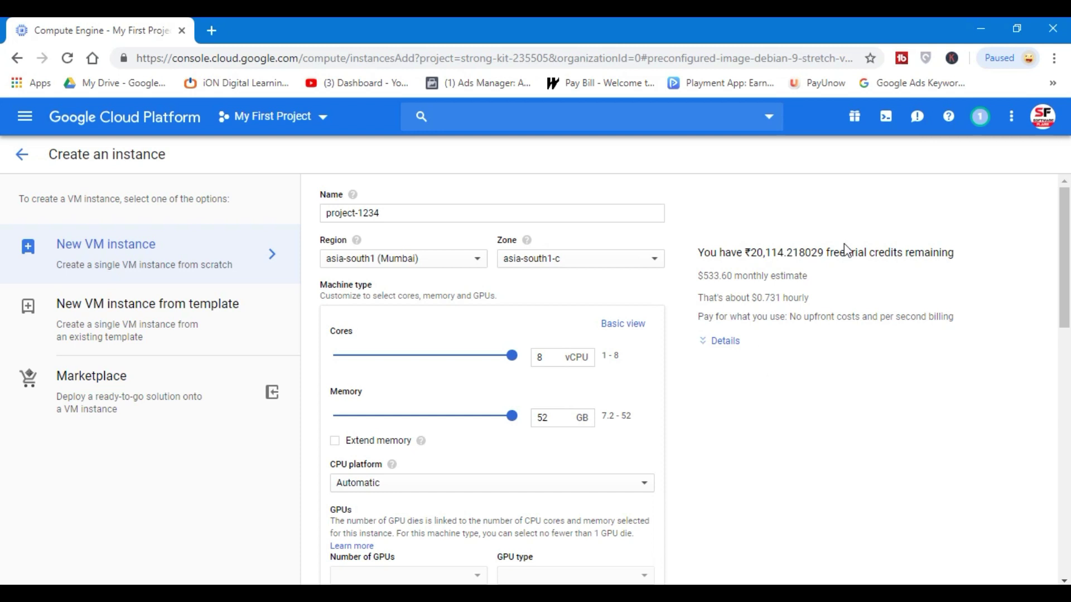
{"action": "scroll", "coordinate": [820, 345], "scroll_direction": "down", "scroll_amount": 2}
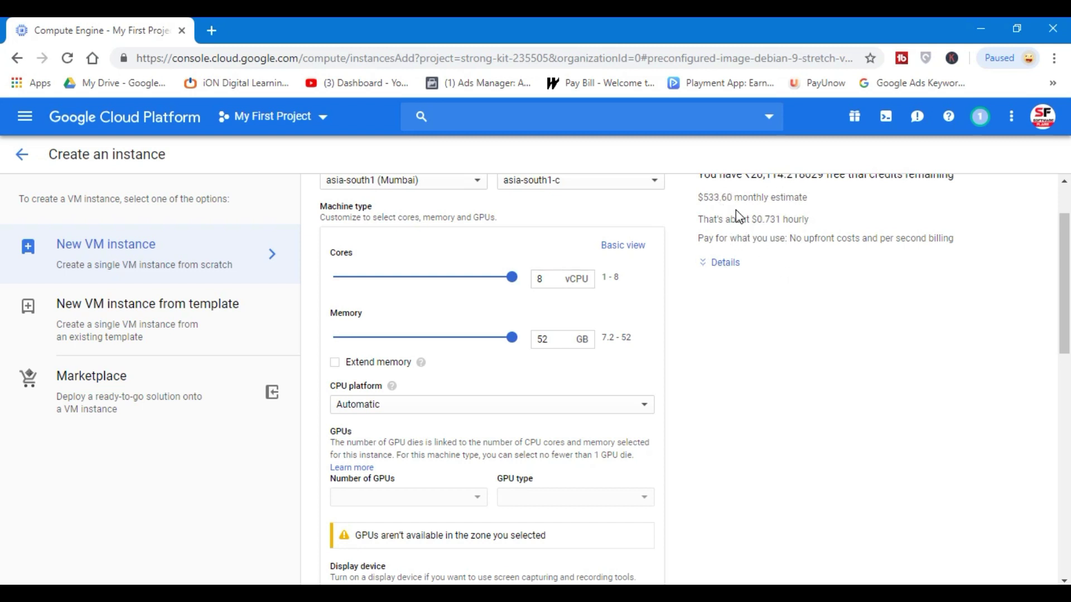
{"action": "scroll", "coordinate": [735, 210], "scroll_direction": "up", "scroll_amount": 2}
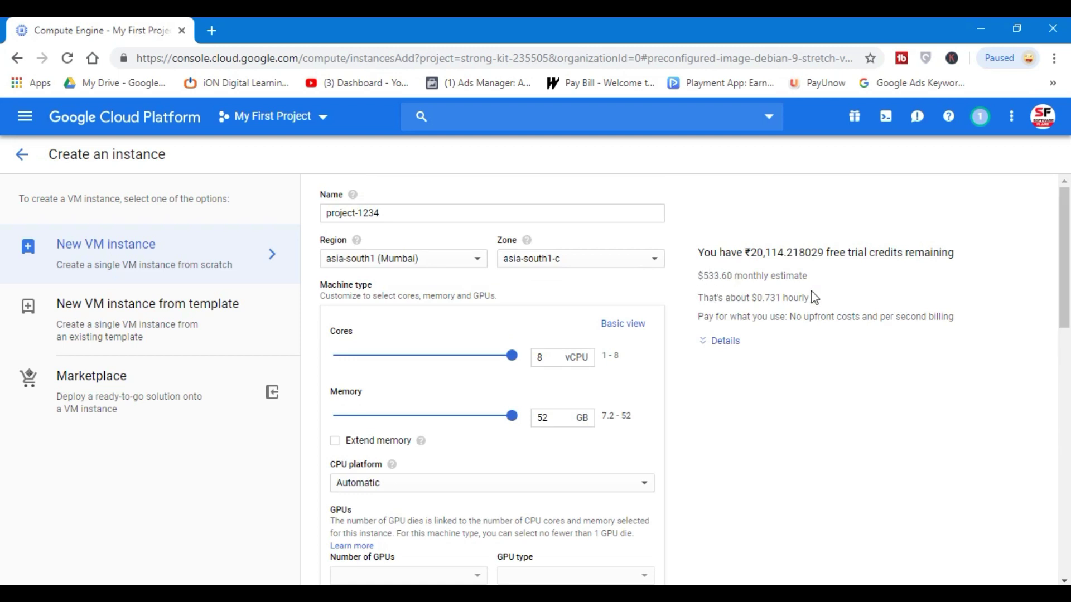
{"action": "scroll", "coordinate": [811, 291], "scroll_direction": "down", "scroll_amount": 15}
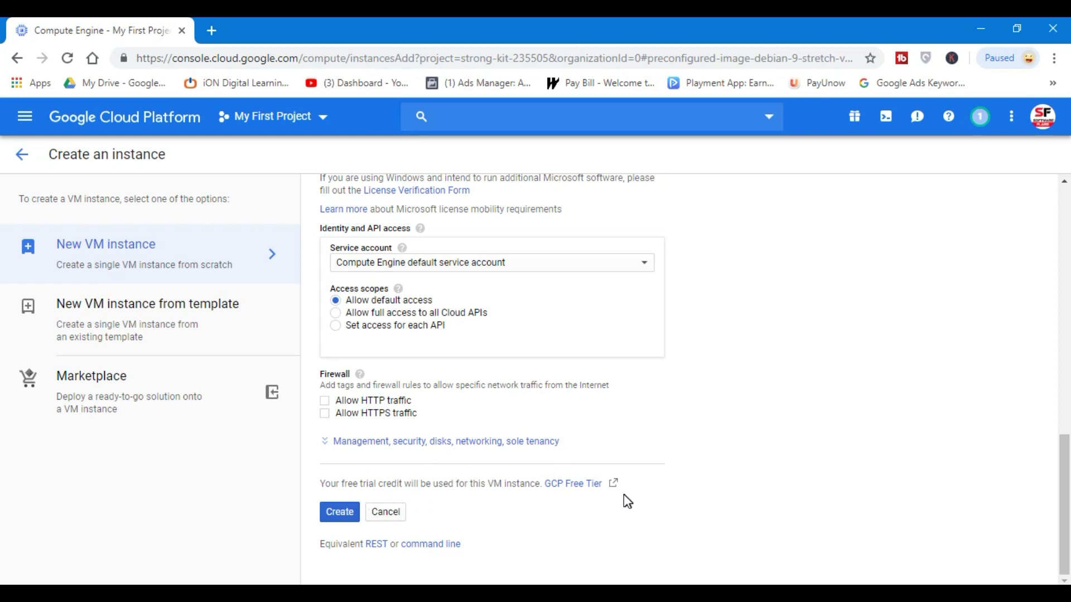
{"action": "left_click", "coordinate": [340, 511]}
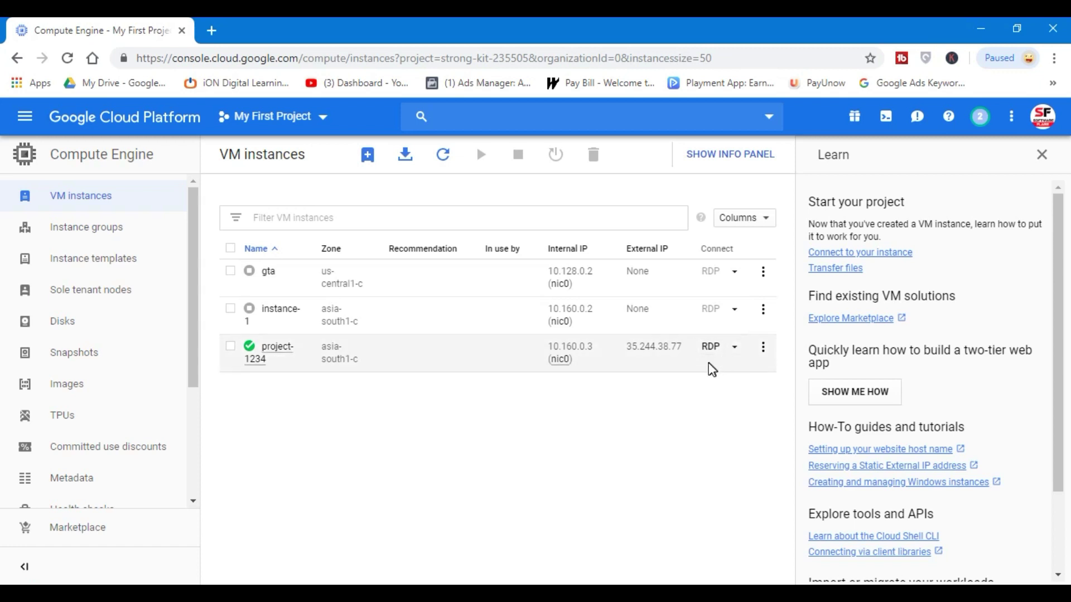
- Set a new Windows password on the project-1234 instance for the username user1
{"action": "left_click", "coordinate": [734, 349]}
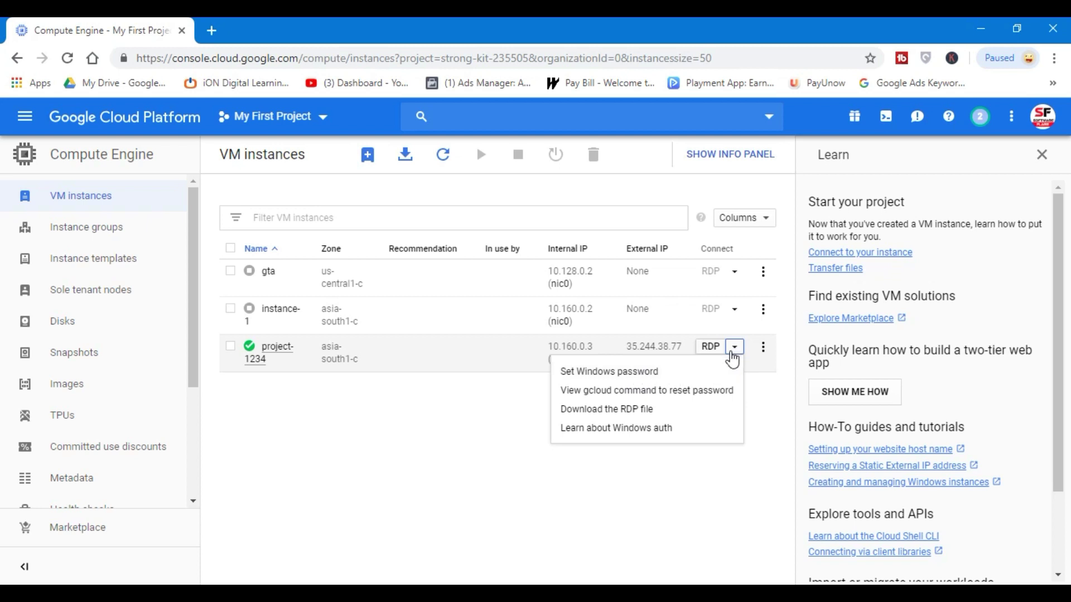
{"action": "left_click", "coordinate": [618, 370]}
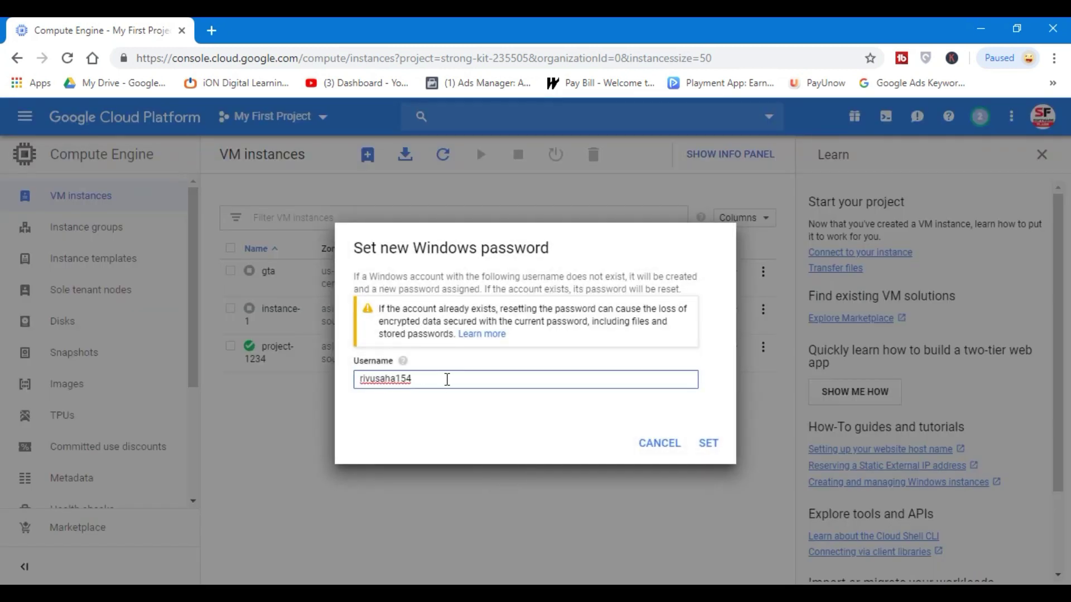
{"action": "left_click_drag", "start_coordinate": [447, 379], "coordinate": [252, 387]}
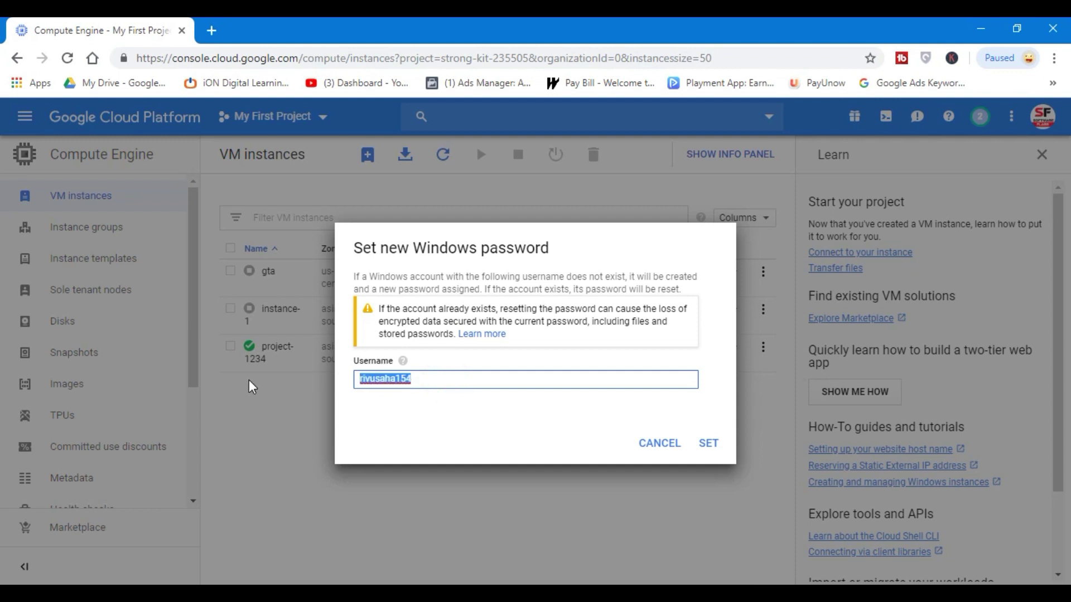
{"action": "type", "text": "user1"}
{"action": "left_click", "coordinate": [713, 448]}
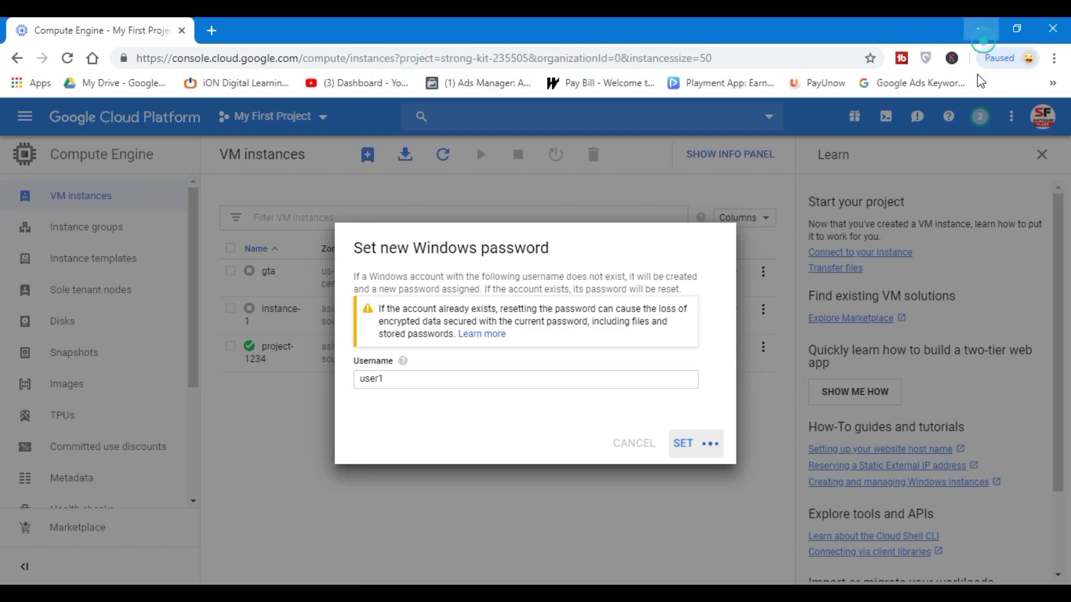
- Create a text document named yxryx on the Windows desktop and open it
{"action": "left_click", "coordinate": [982, 29]}
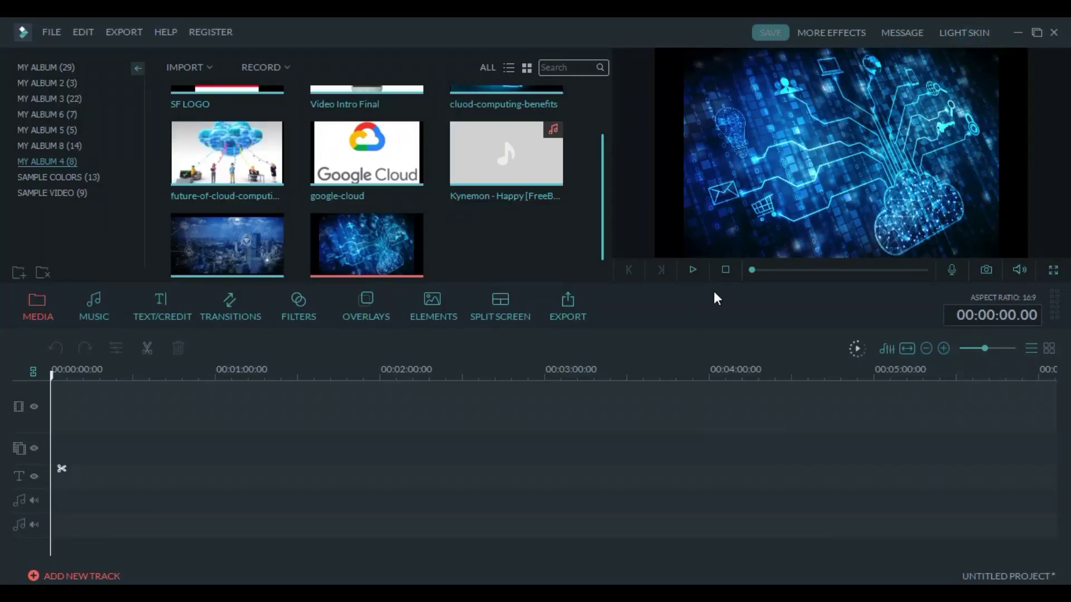
{"action": "left_click", "coordinate": [1017, 31]}
{"action": "right_click", "coordinate": [706, 179]}
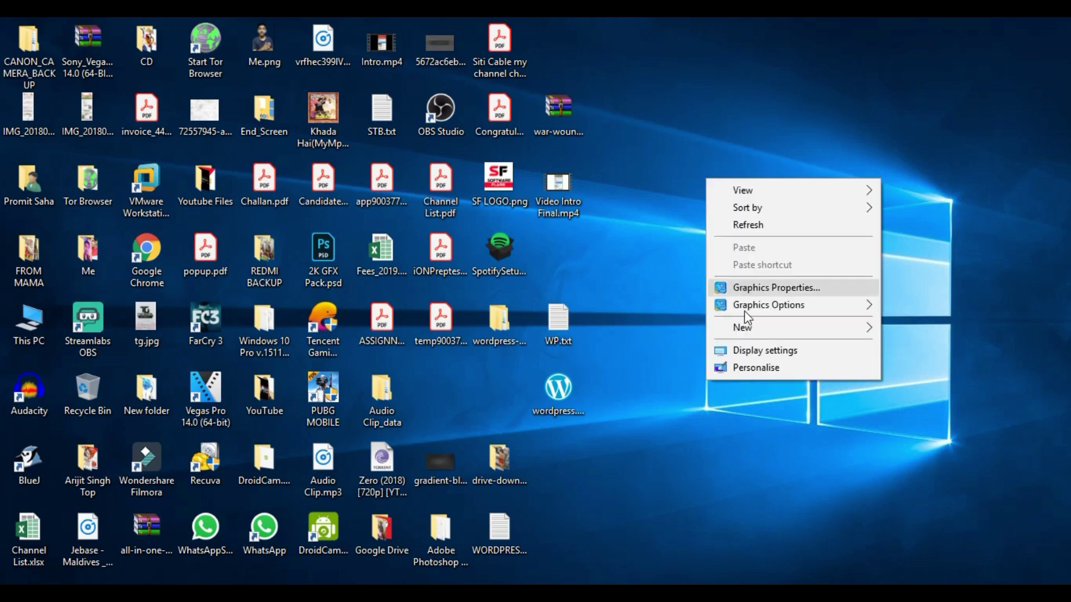
{"action": "mouse_move", "coordinate": [744, 327]}
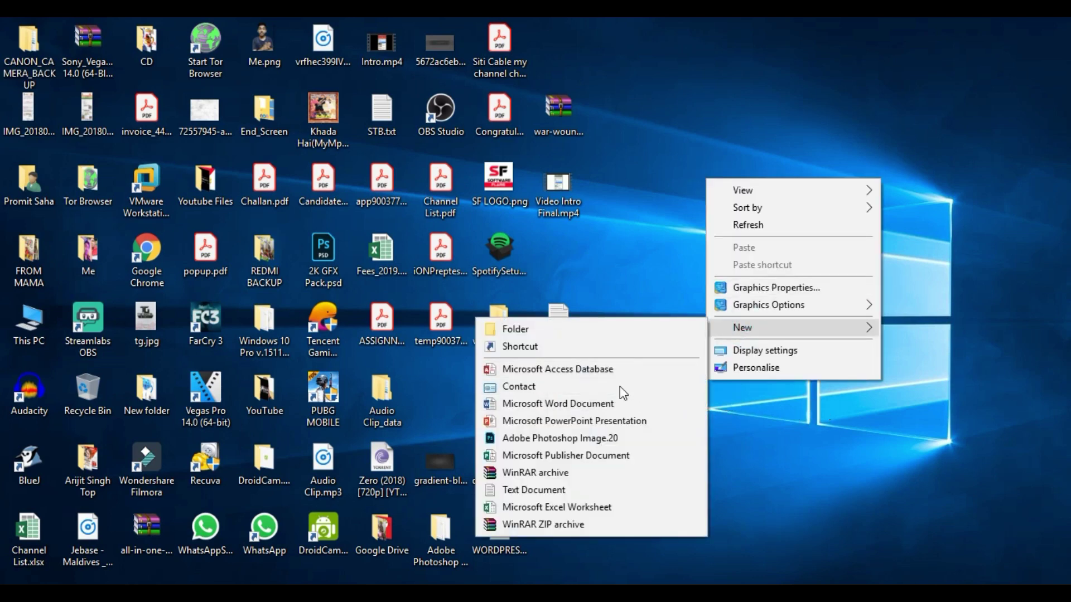
{"action": "left_click", "coordinate": [663, 489]}
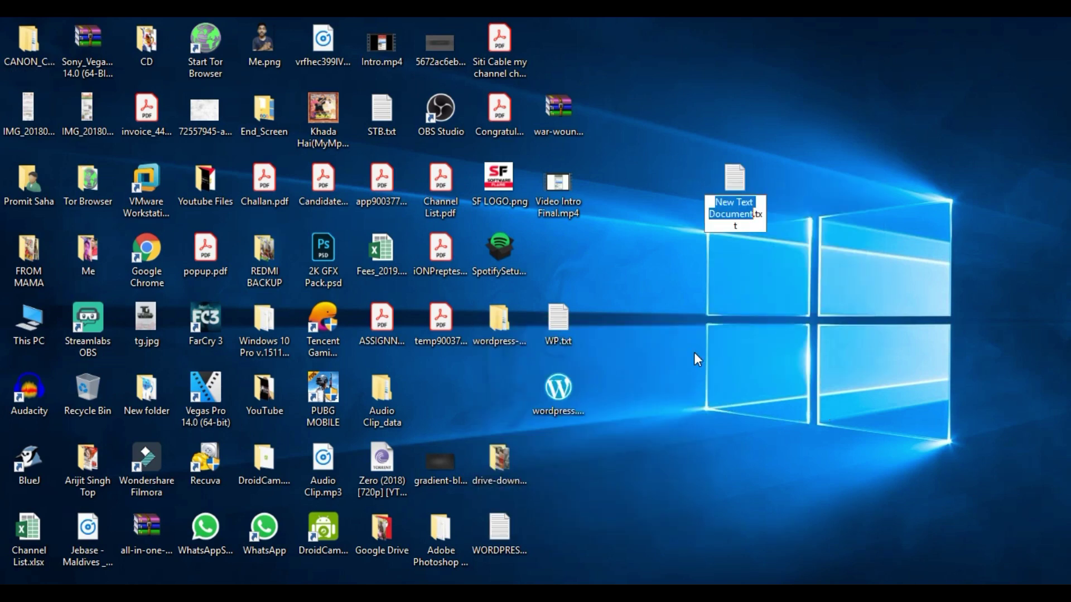
{"action": "type", "text": "yxryx"}
{"action": "key", "text": "Return"}
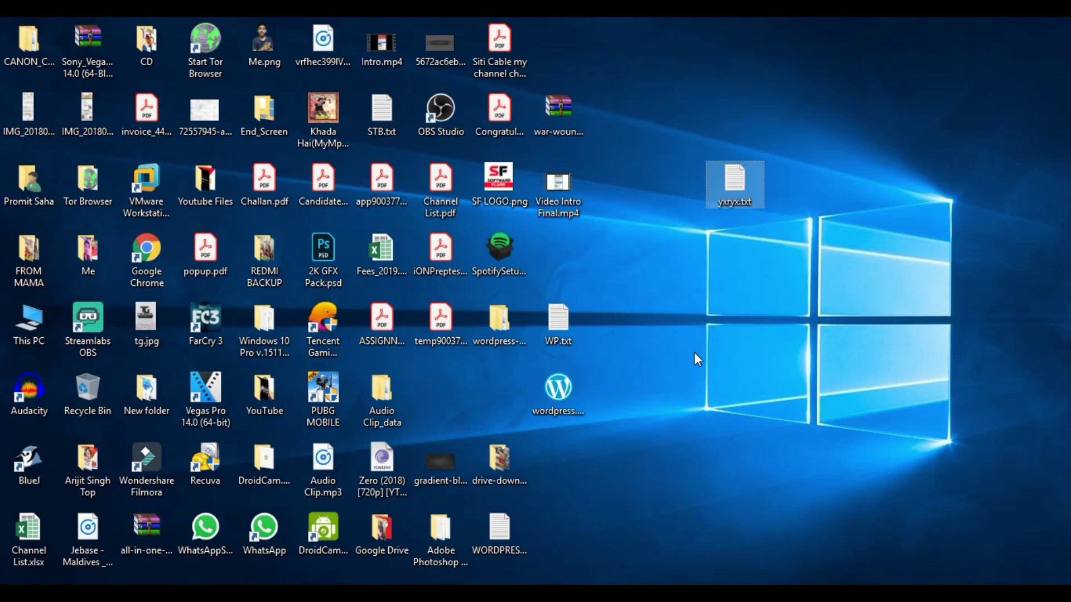
{"action": "key", "text": "Return"}
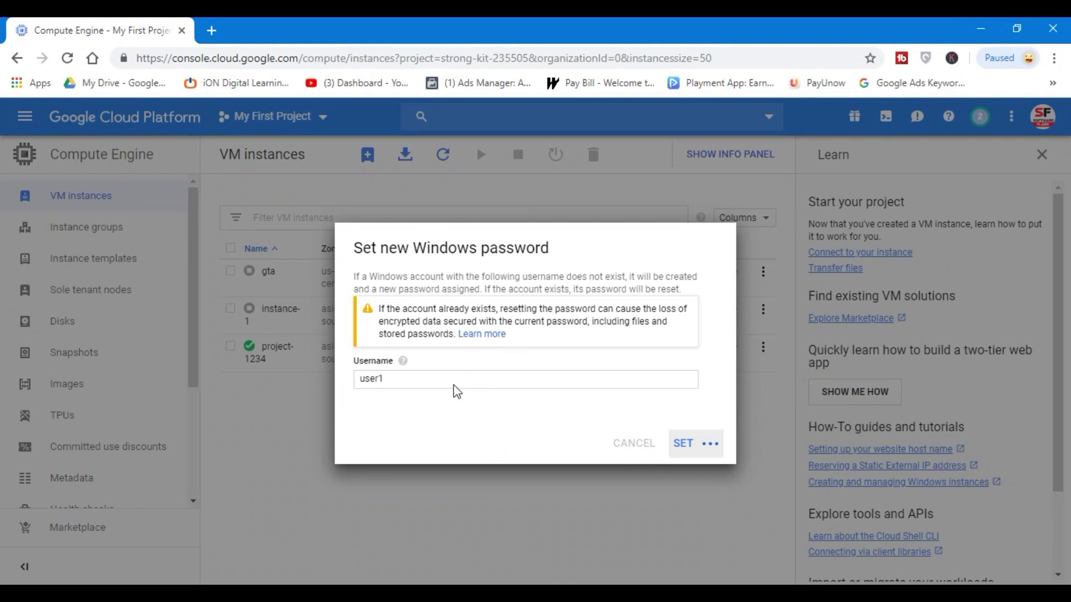
- Copy the generated Windows password into yxryx.txt, save and close the file, and dismiss the new password dialog
{"action": "left_click", "coordinate": [522, 423]}
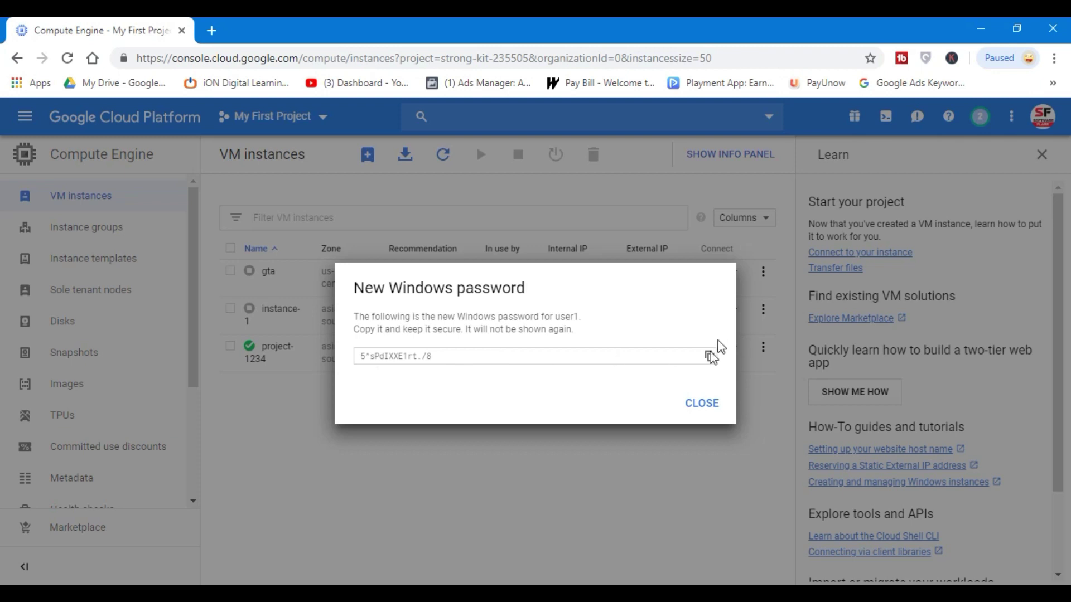
{"action": "left_click", "coordinate": [710, 357]}
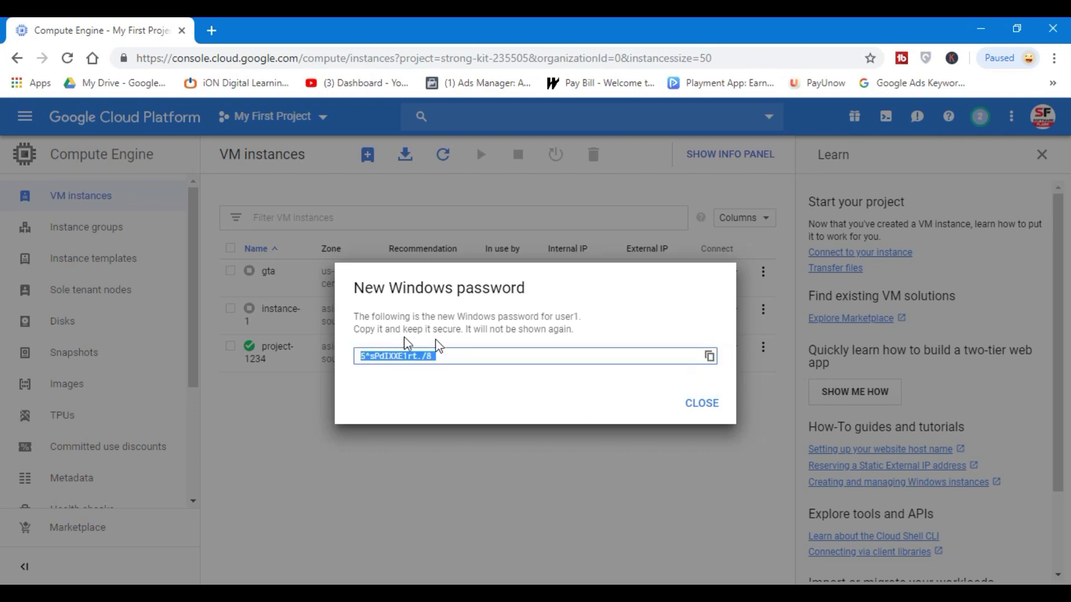
{"action": "left_click", "coordinate": [981, 29]}
{"action": "right_click", "coordinate": [573, 127]}
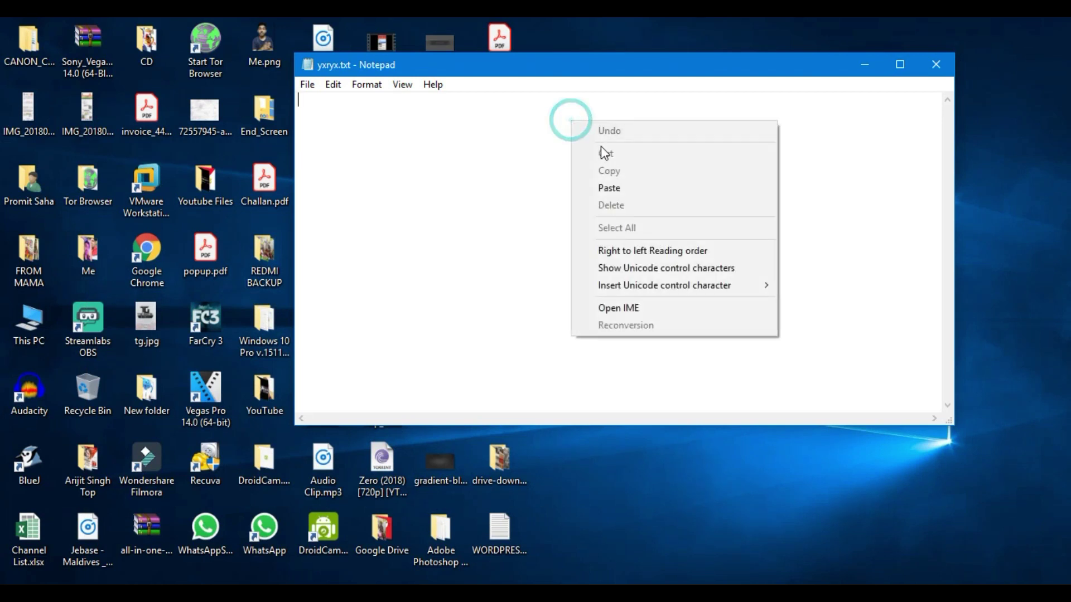
{"action": "left_click", "coordinate": [606, 189]}
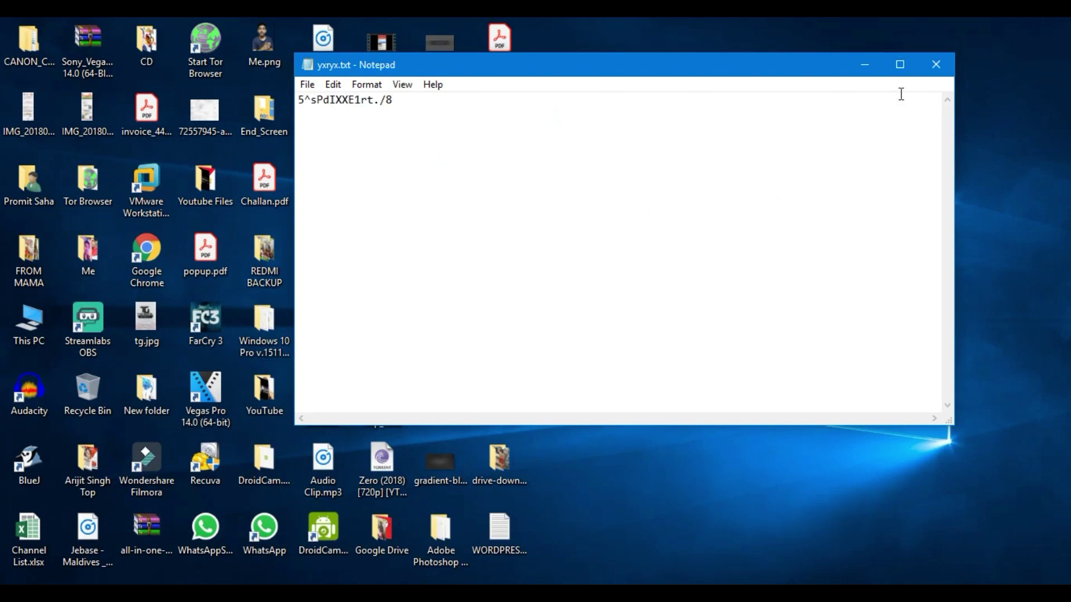
{"action": "left_click", "coordinate": [936, 64]}
{"action": "left_click", "coordinate": [267, 584]}
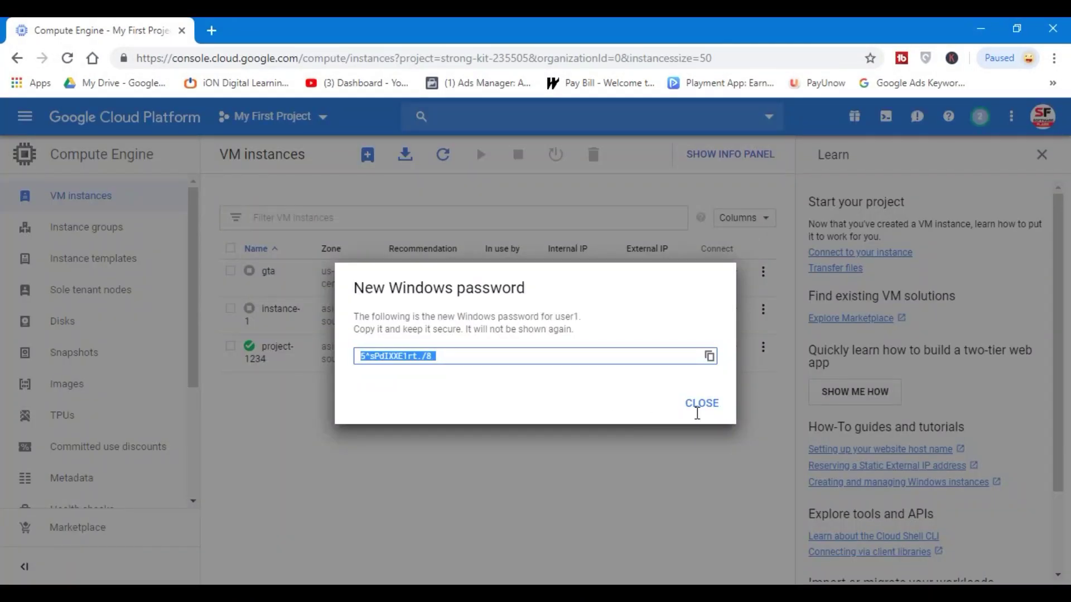
{"action": "left_click", "coordinate": [697, 406]}
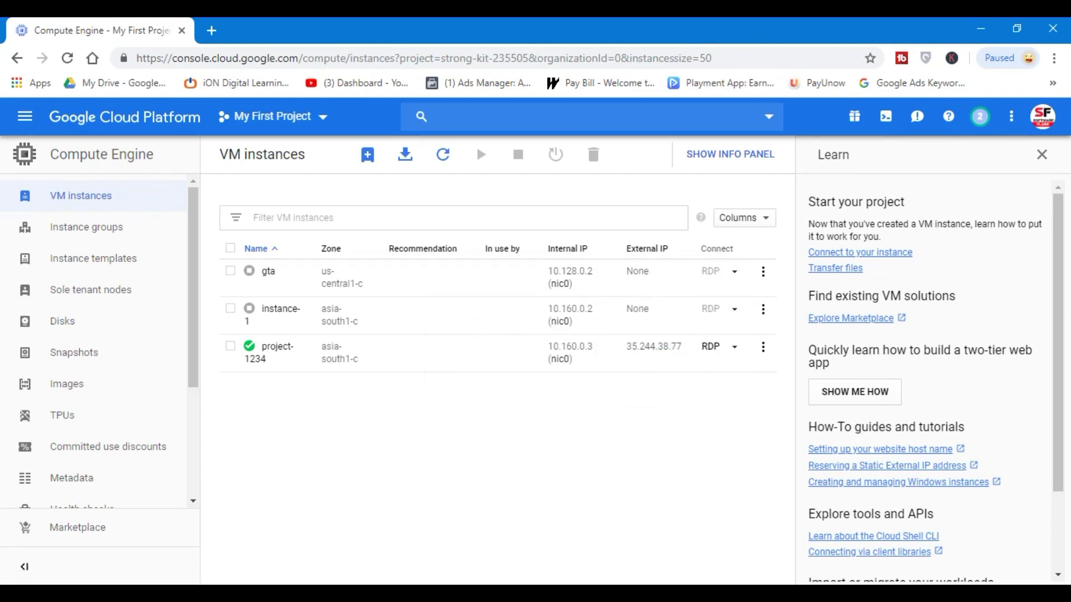
- Open Remote Desktop Connection and set the computer to project-1234's external IP, 35.244.38.77
{"action": "key", "text": "super"}
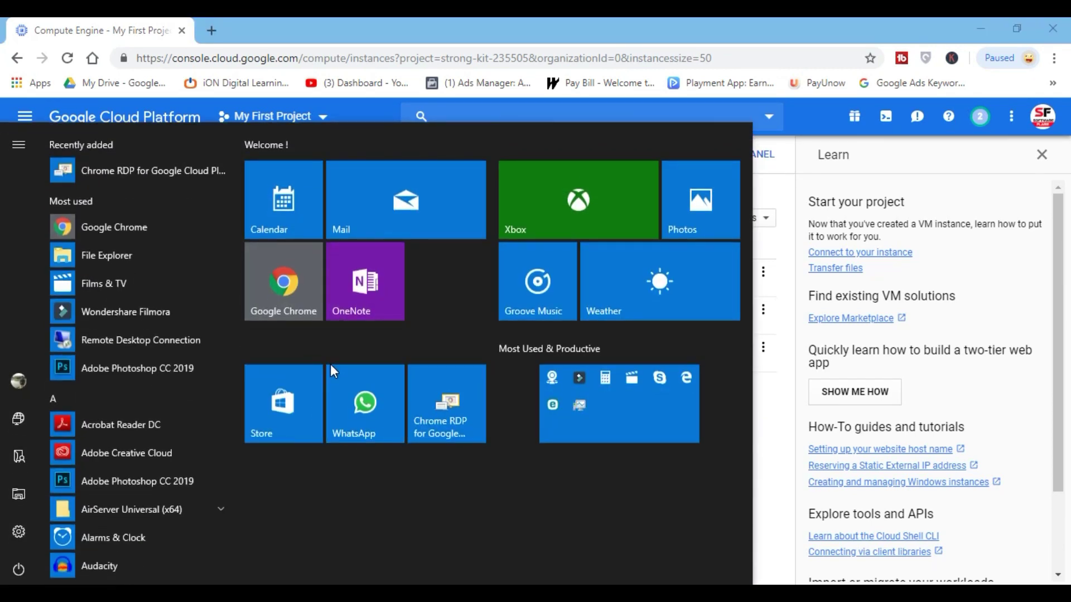
{"action": "left_click", "coordinate": [155, 341]}
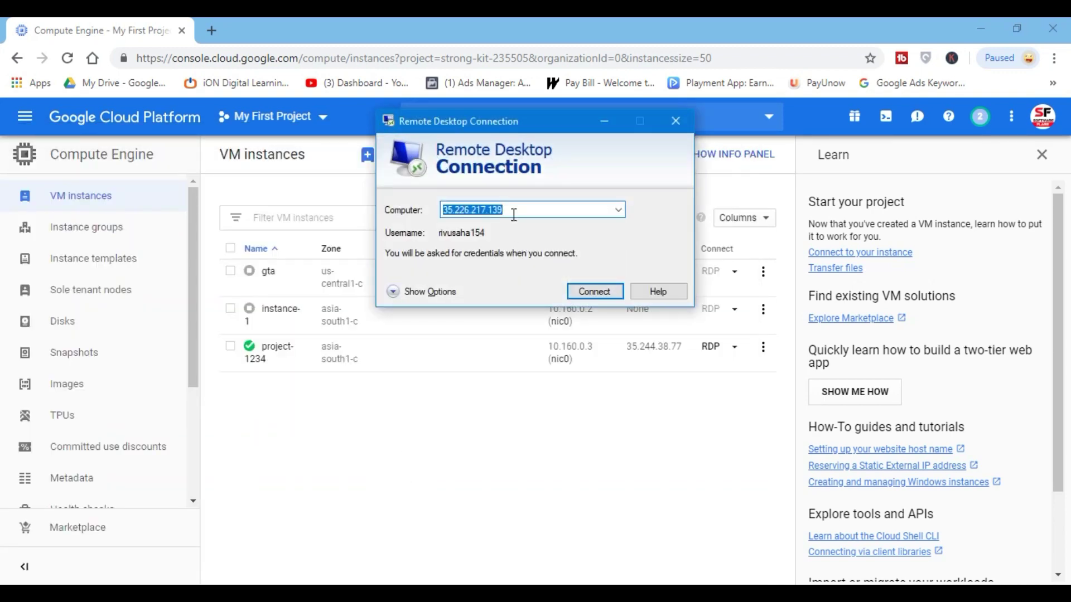
{"action": "double_click", "coordinate": [519, 209]}
{"action": "key", "text": "BackSpace"}
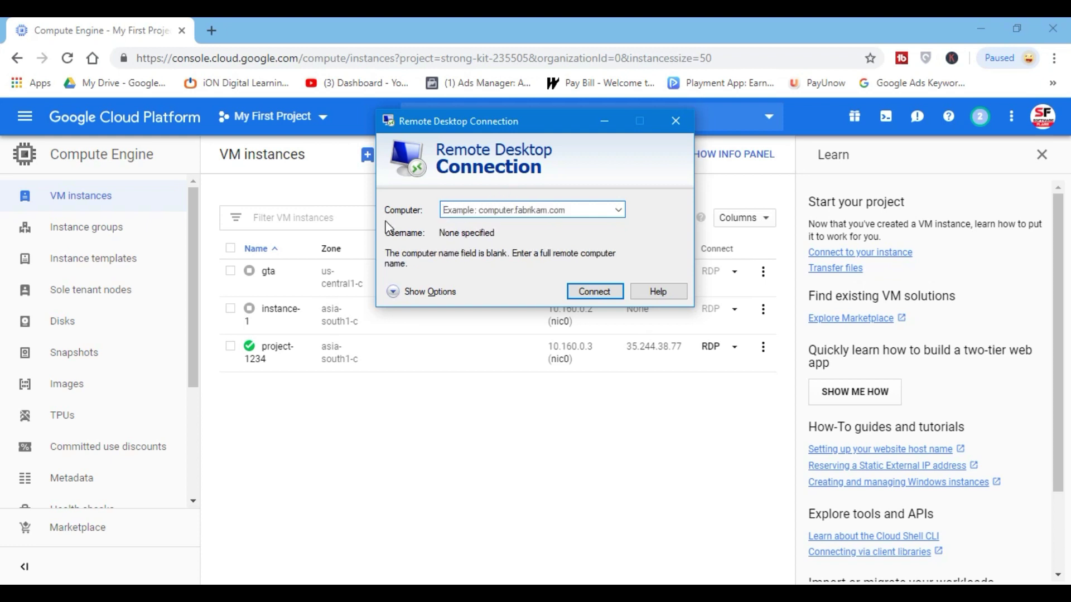
{"action": "left_click", "coordinate": [604, 122]}
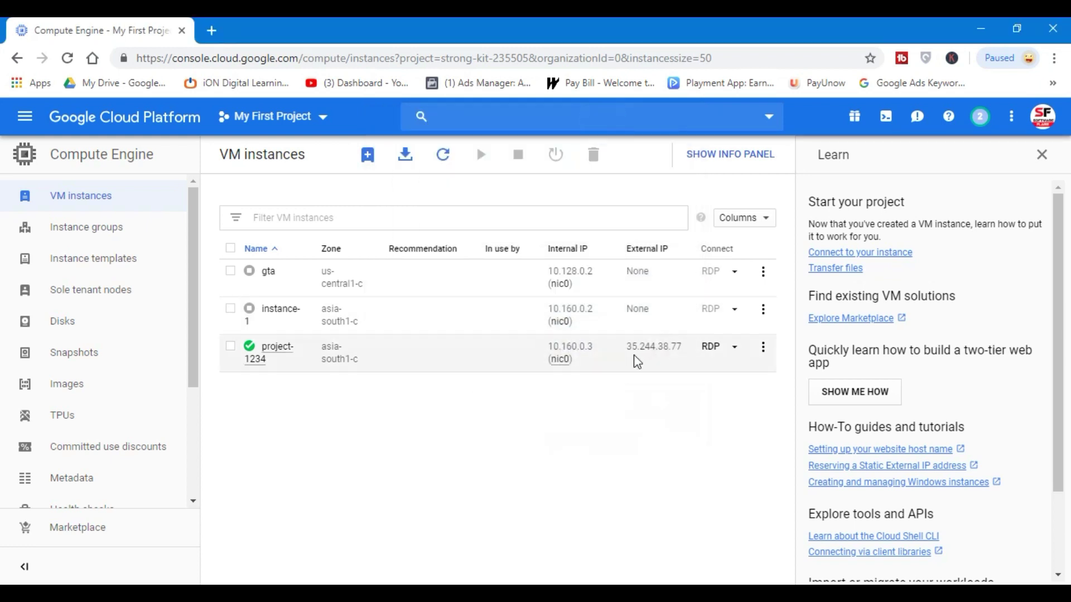
{"action": "left_click_drag", "start_coordinate": [626, 346], "coordinate": [676, 354]}
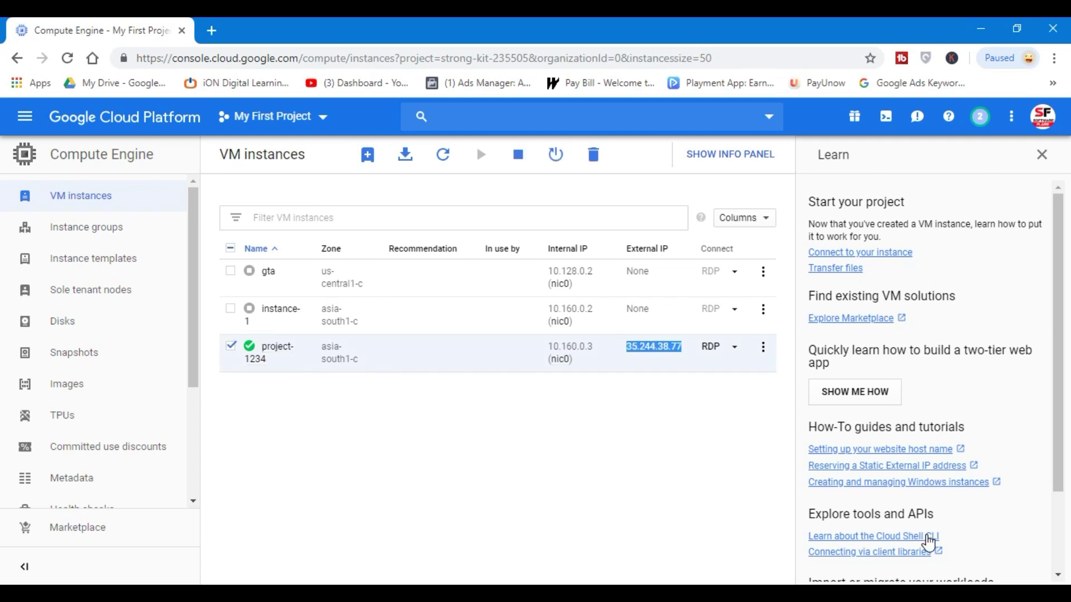
{"action": "key", "text": "alt+Tab"}
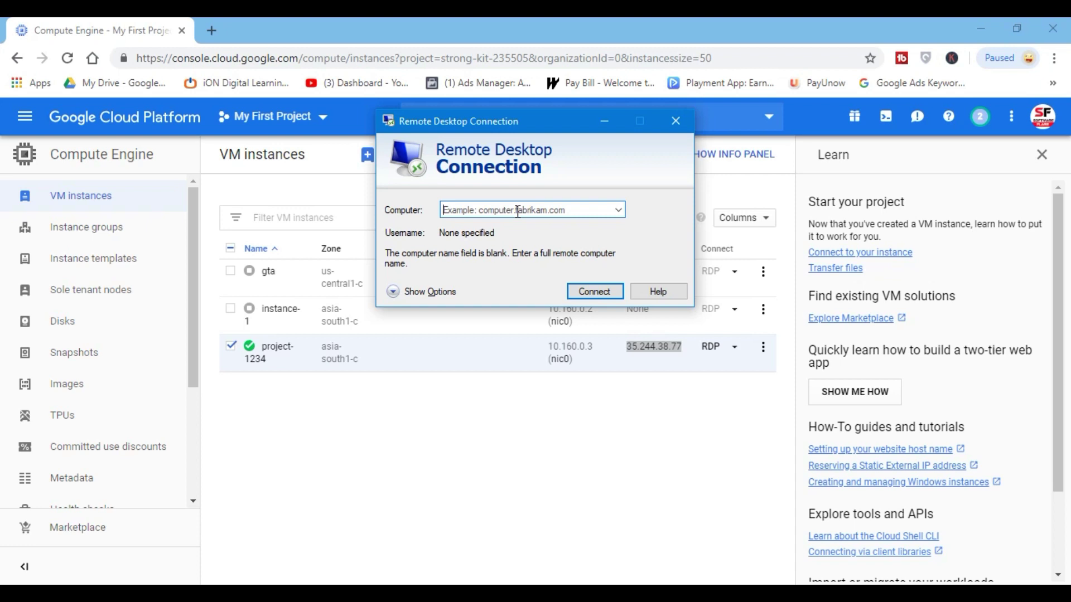
{"action": "key", "text": "ctrl+v"}
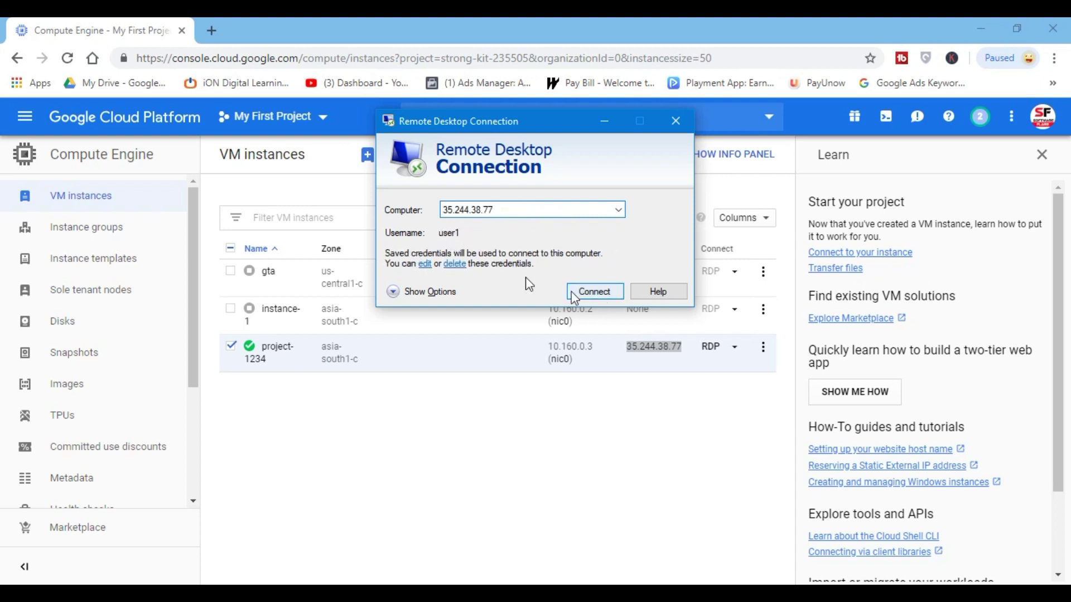
- Show the connection's log-on options and start connecting to the instance as user1
{"action": "left_click", "coordinate": [435, 294]}
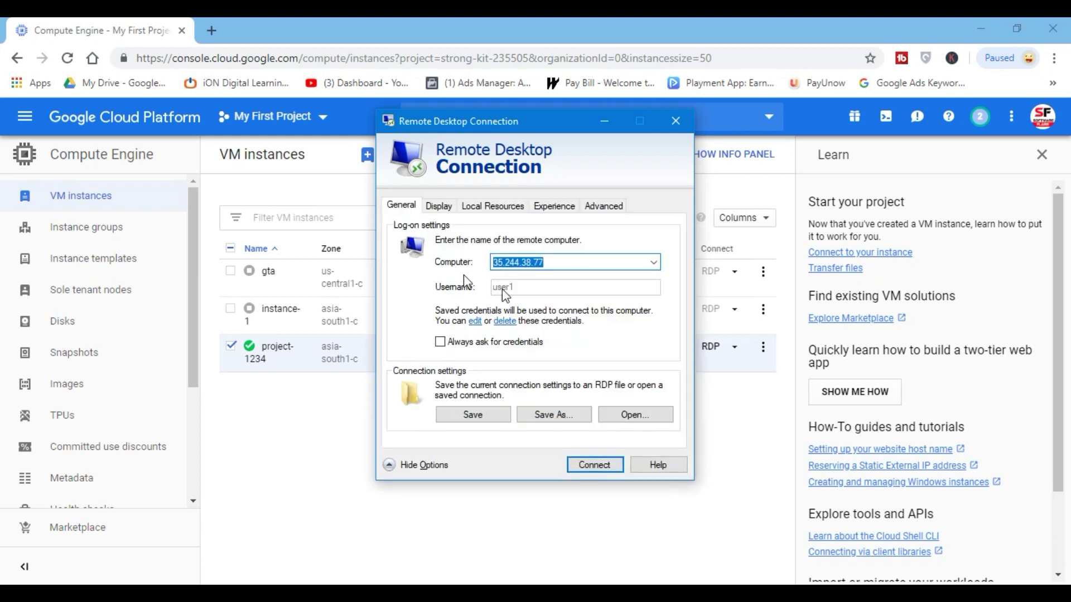
{"action": "left_click", "coordinate": [591, 465]}
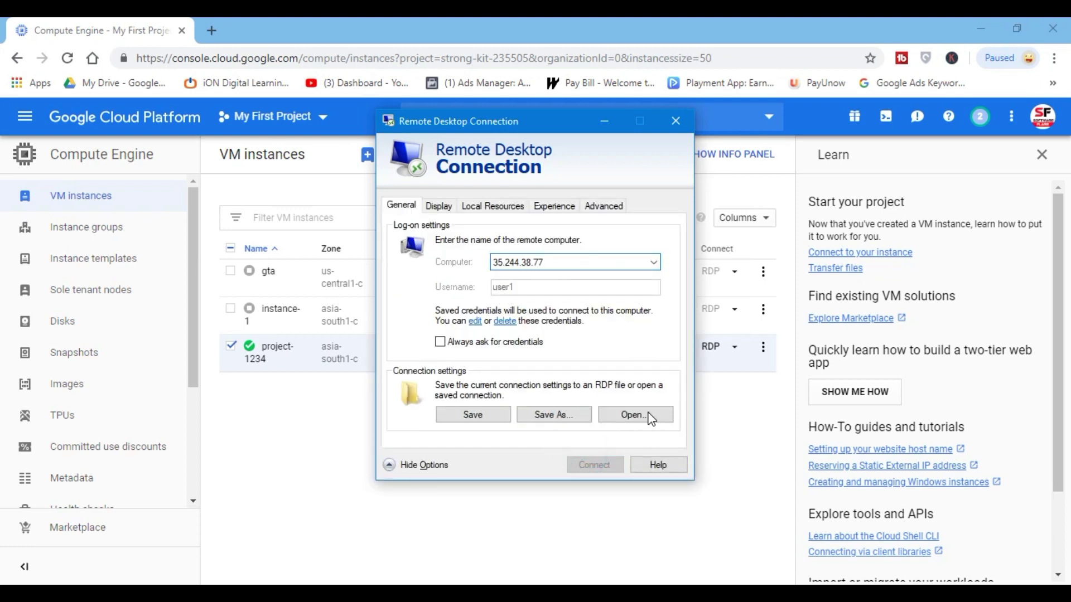
{"action": "left_click", "coordinate": [606, 379]}
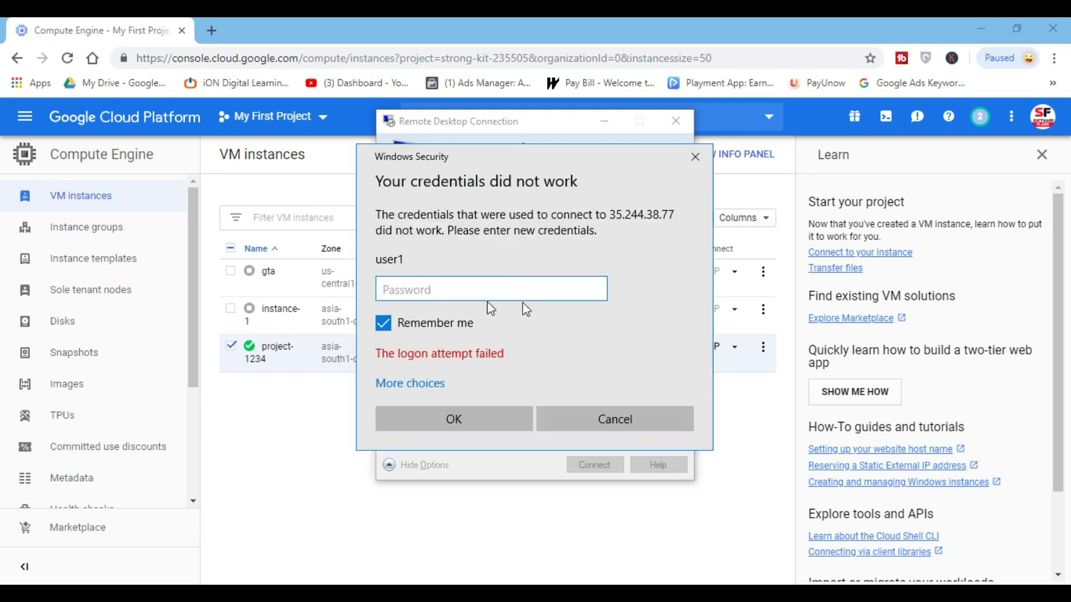
- Copy the Windows password from yxryx.txt into the password field, log on, and accept the remote computer's certificate
{"action": "left_click", "coordinate": [981, 30]}
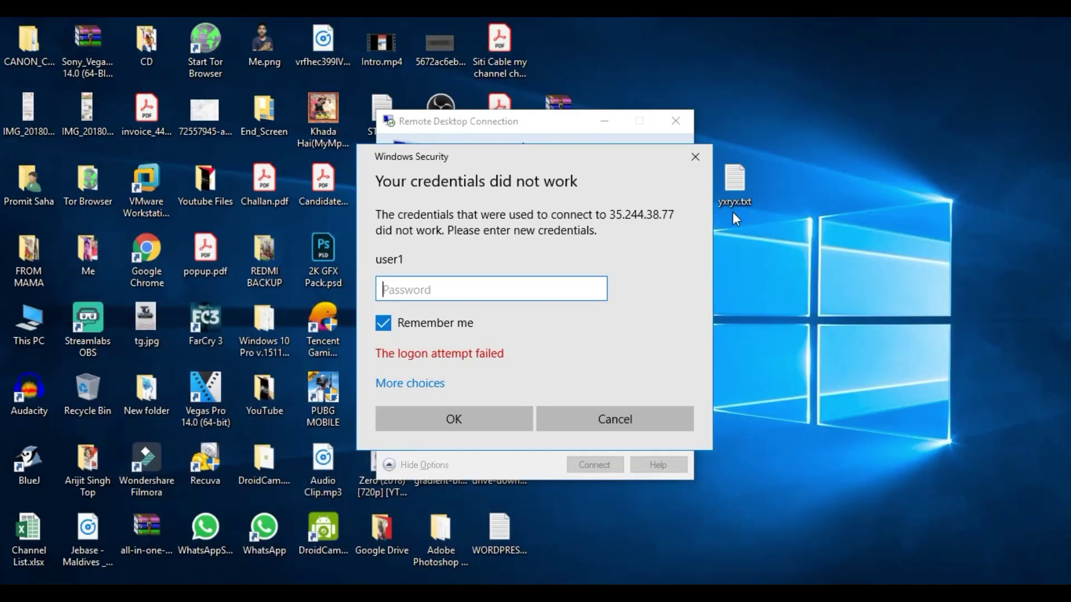
{"action": "double_click", "coordinate": [735, 180]}
{"action": "key", "text": "ctrl+a"}
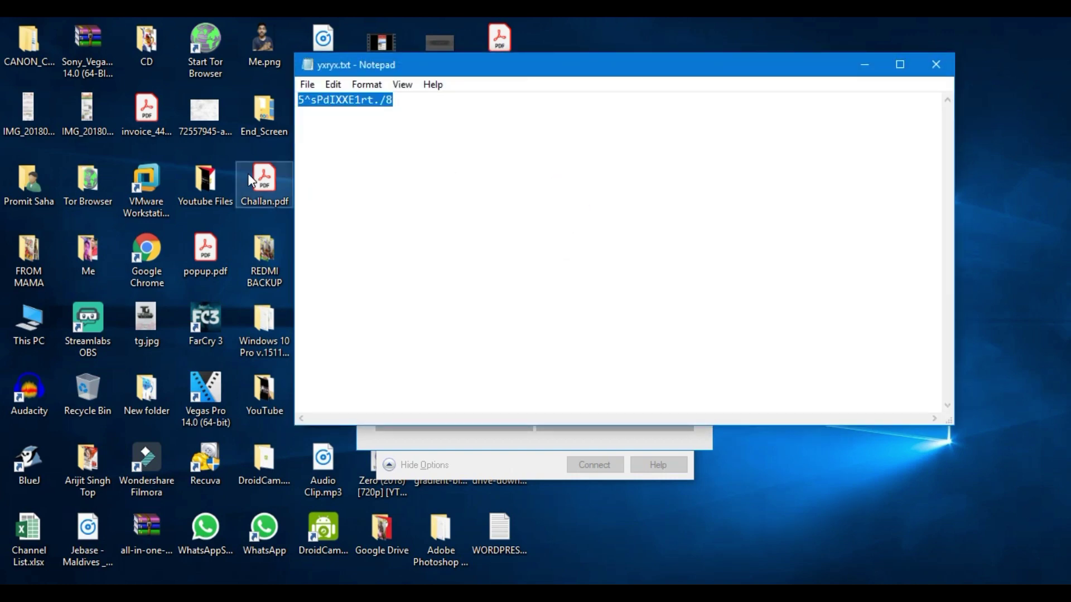
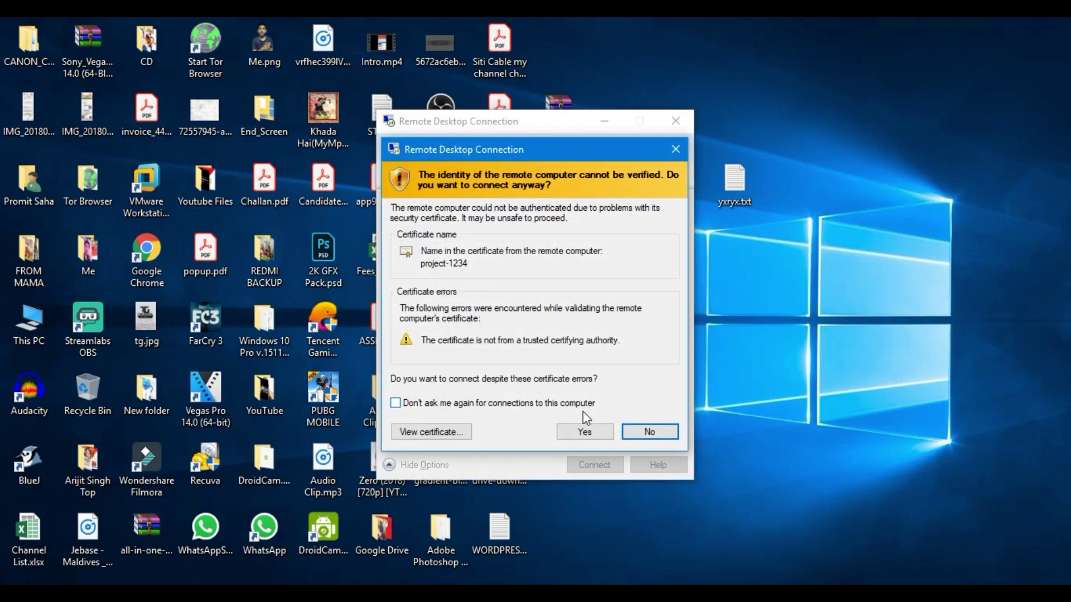
{"action": "left_click", "coordinate": [587, 433]}
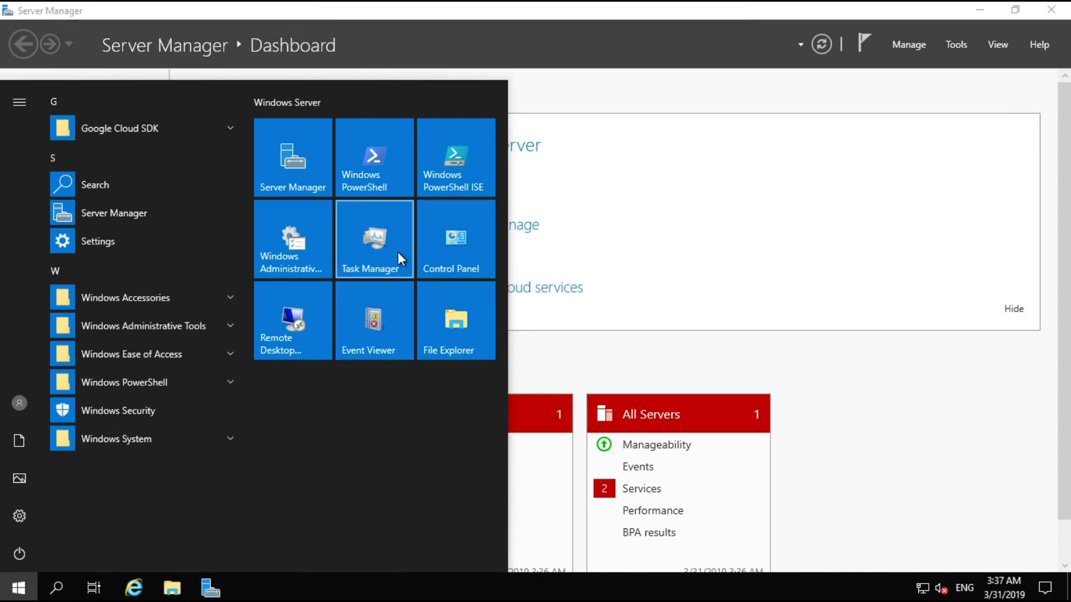
- On the remote server, close the Windows Admin Center message and set it not to show again
{"action": "left_click", "coordinate": [757, 231]}
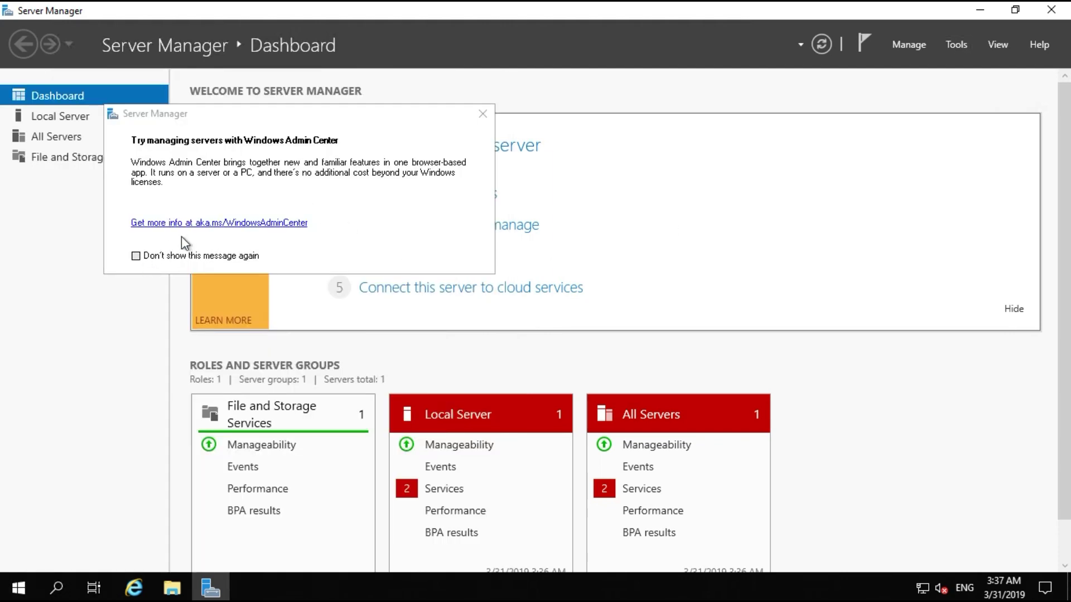
{"action": "left_click", "coordinate": [136, 257]}
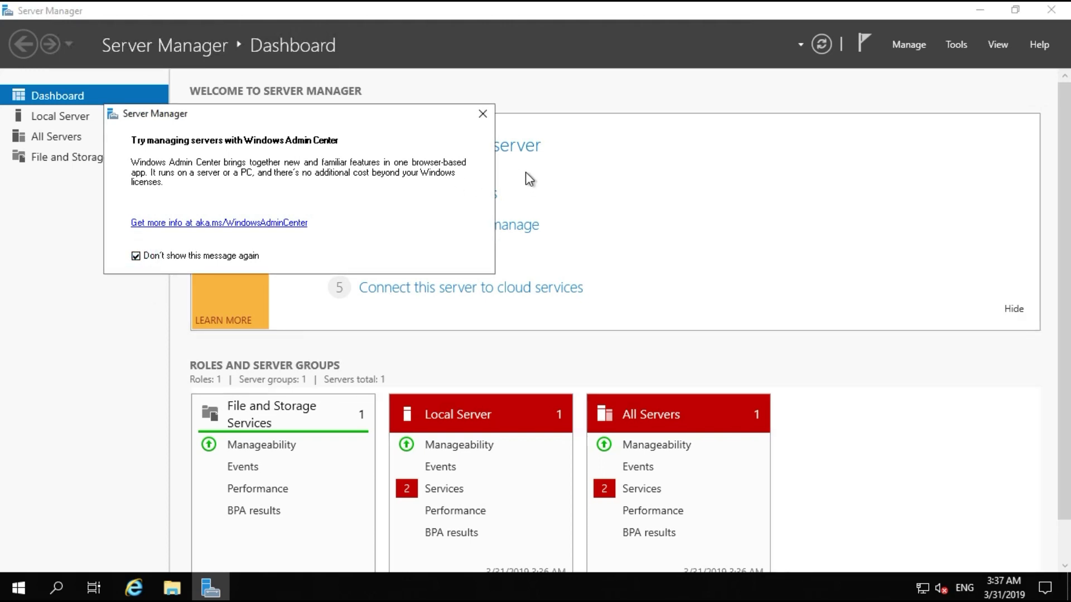
{"action": "left_click", "coordinate": [480, 115]}
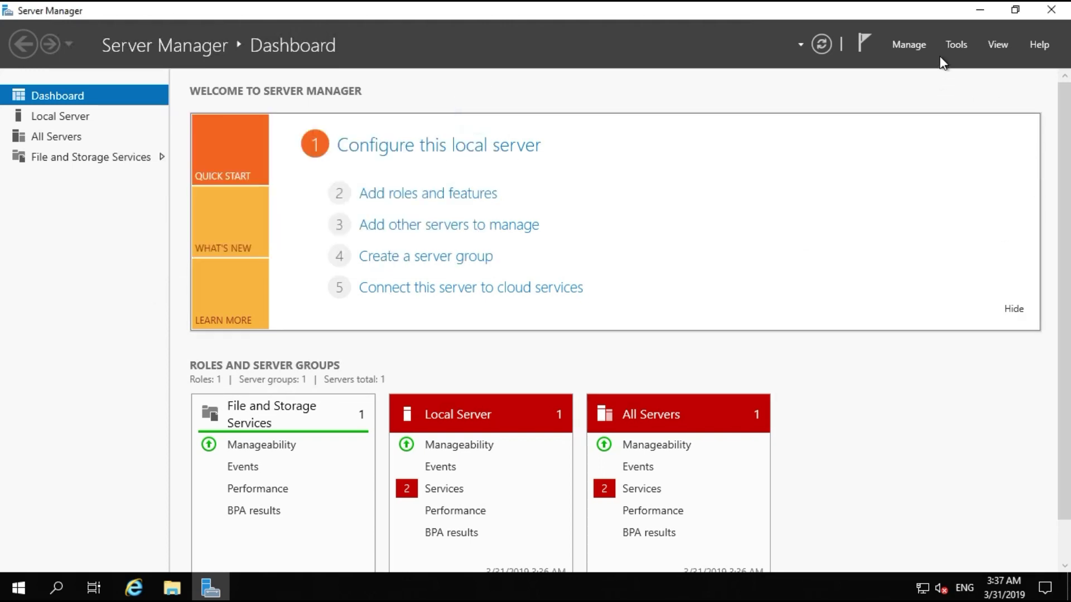
- Set Server Manager not to start automatically at logon in its properties
{"action": "left_click", "coordinate": [907, 45]}
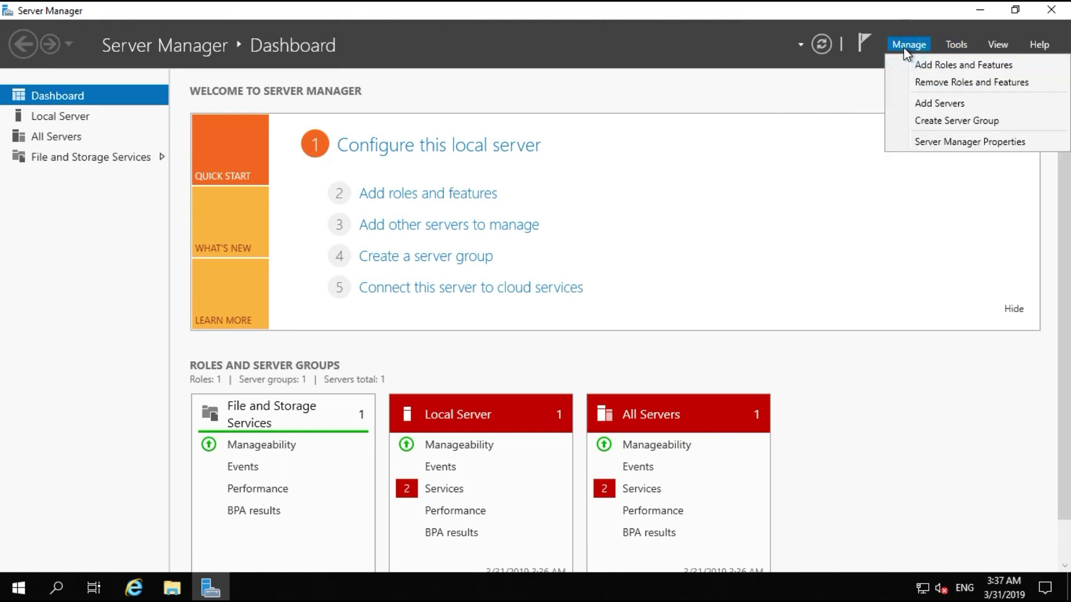
{"action": "left_click", "coordinate": [945, 141]}
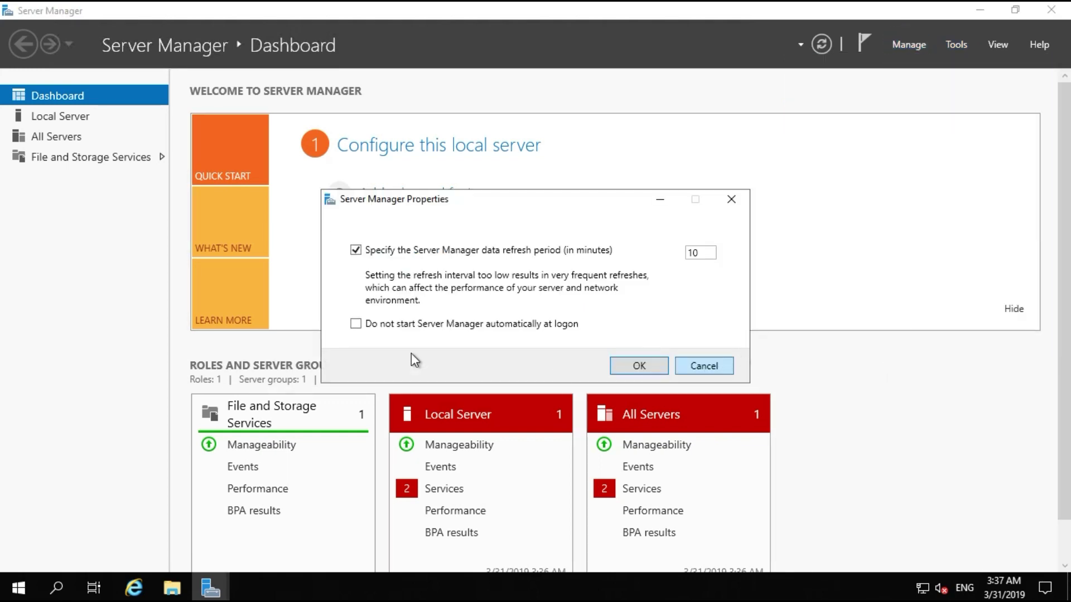
{"action": "left_click", "coordinate": [388, 325]}
{"action": "left_click", "coordinate": [636, 367]}
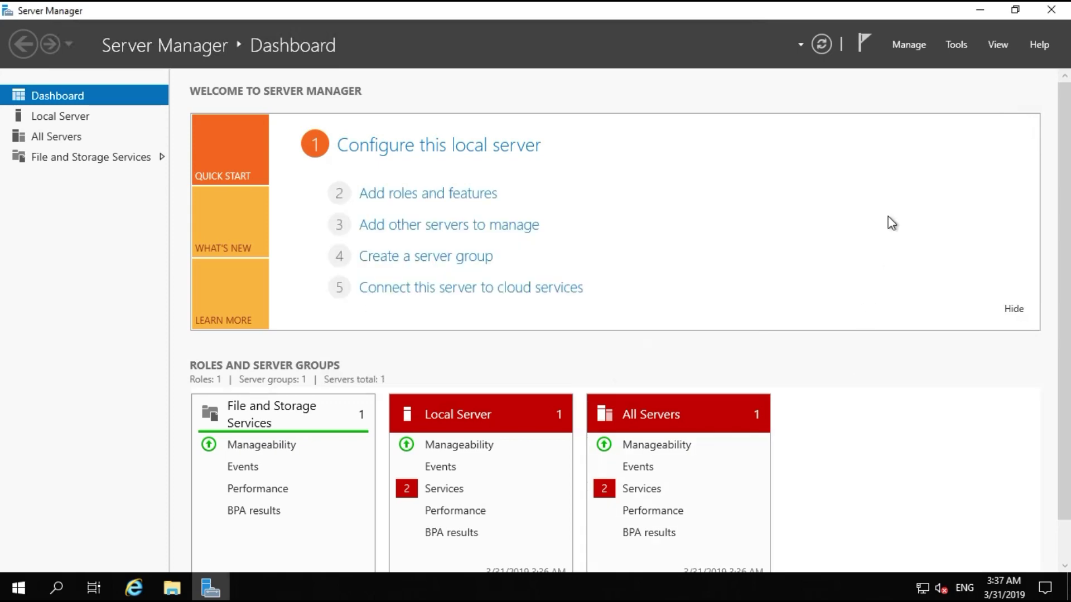
- Close Server Manager and refresh the remote server's desktop
{"action": "key", "text": "alt+F4"}
{"action": "right_click", "coordinate": [447, 191]}
{"action": "left_click", "coordinate": [496, 239]}
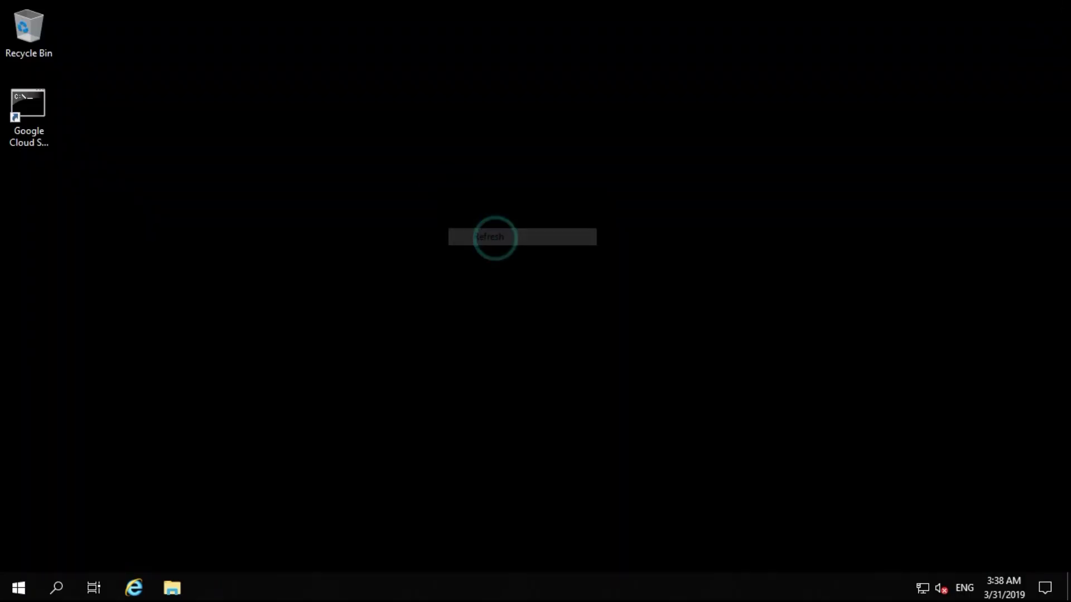
- Open the system's About page in a maximized window and examine the device specifications
{"action": "right_click", "coordinate": [5, 595]}
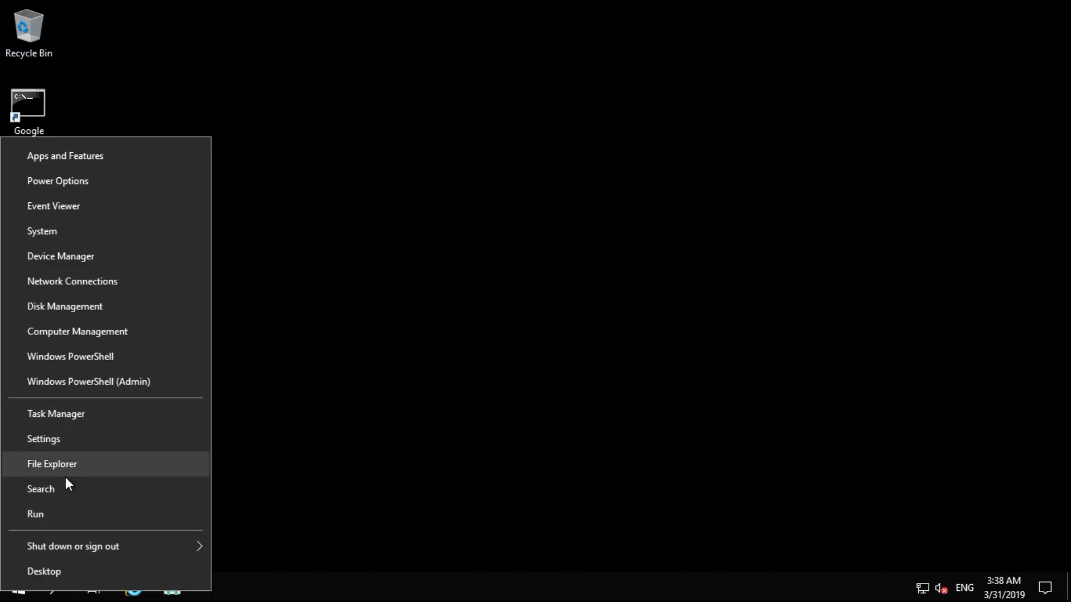
{"action": "left_click", "coordinate": [70, 239]}
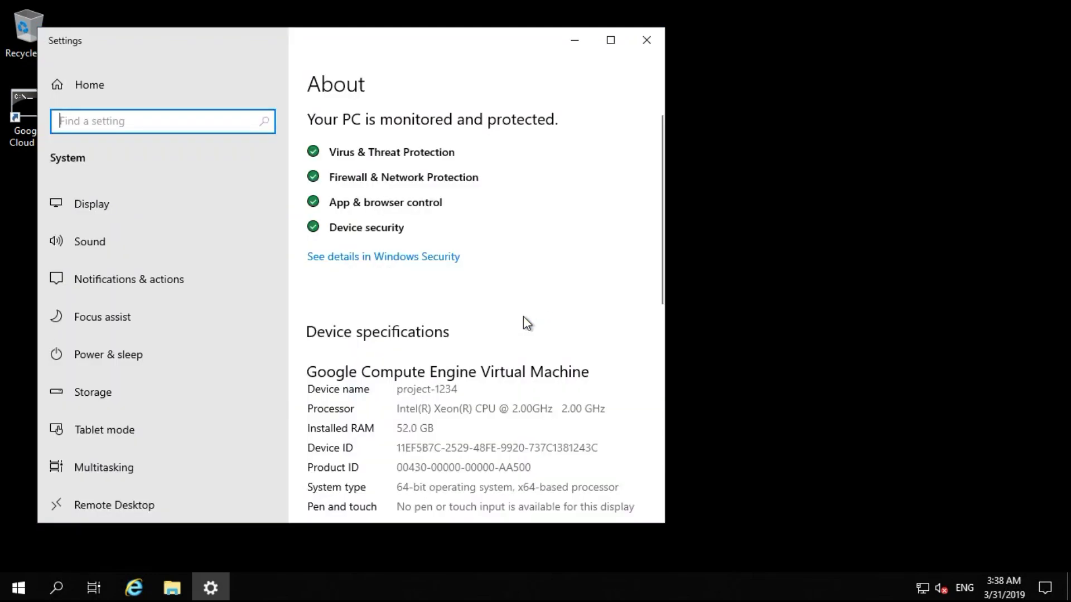
{"action": "scroll", "coordinate": [445, 427], "scroll_direction": "down", "scroll_amount": 3}
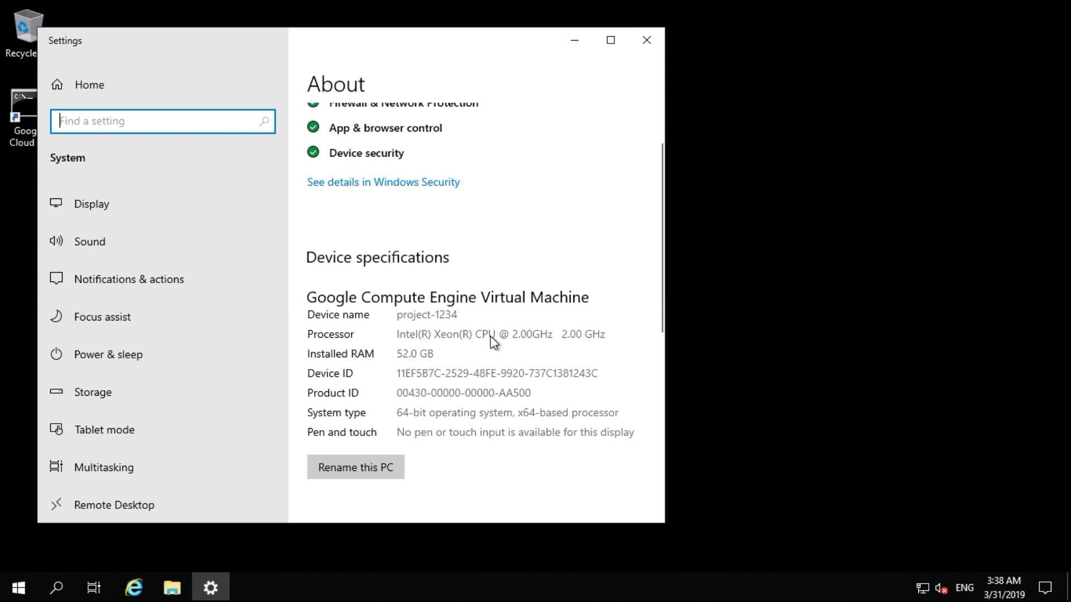
{"action": "left_click", "coordinate": [608, 45]}
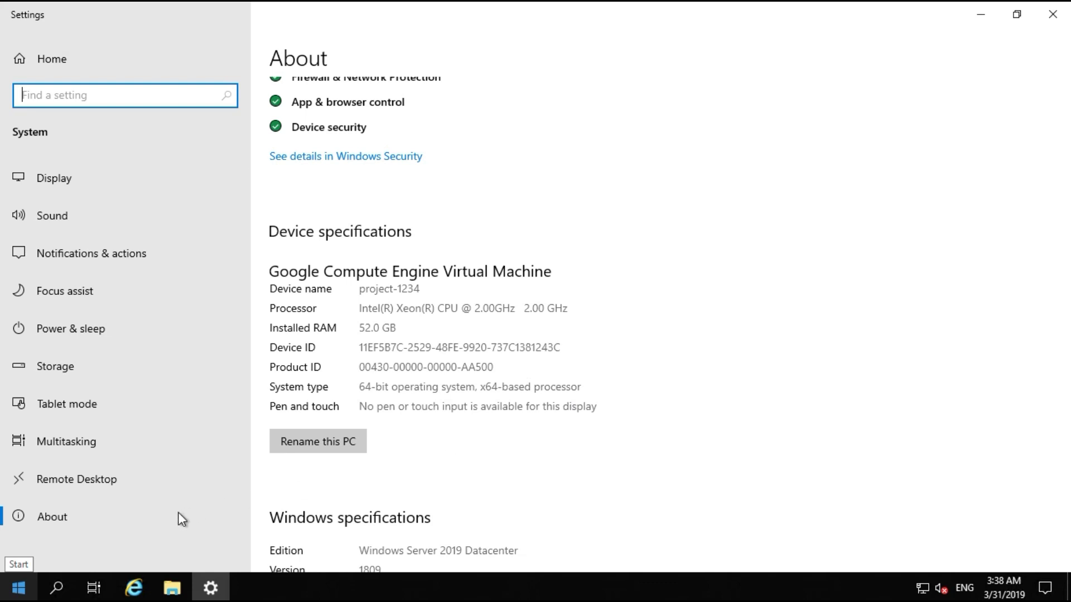
- Examine the CPU and memory performance in Task Manager with full details, and close Task Manager and Settings
{"action": "left_click", "coordinate": [10, 596]}
{"action": "left_click", "coordinate": [366, 255]}
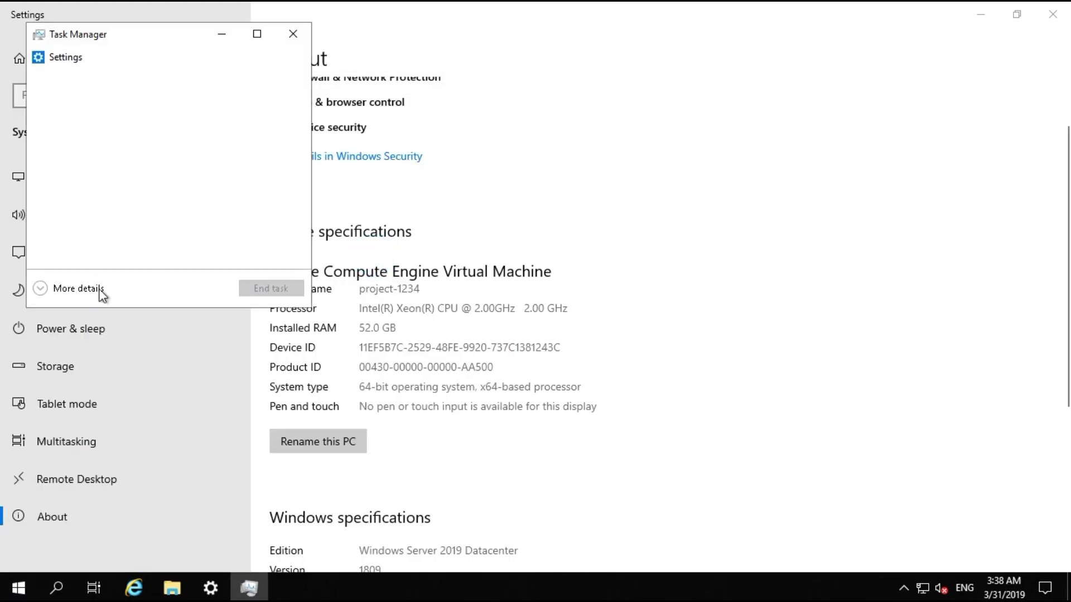
{"action": "left_click", "coordinate": [78, 288]}
{"action": "left_click", "coordinate": [110, 73]}
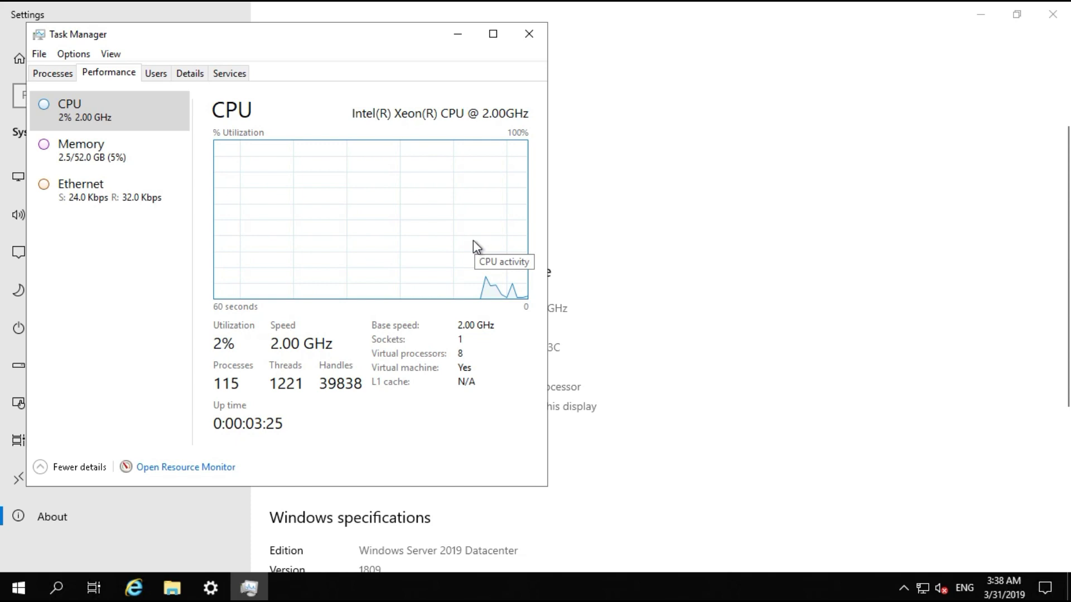
{"action": "left_click", "coordinate": [125, 153]}
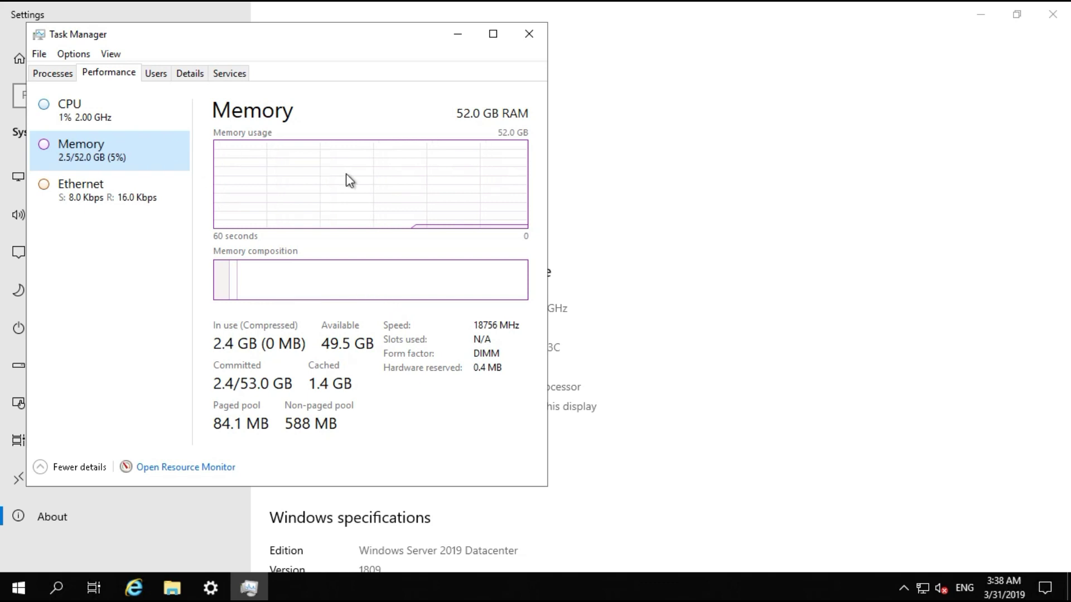
{"action": "mouse_move", "coordinate": [482, 334]}
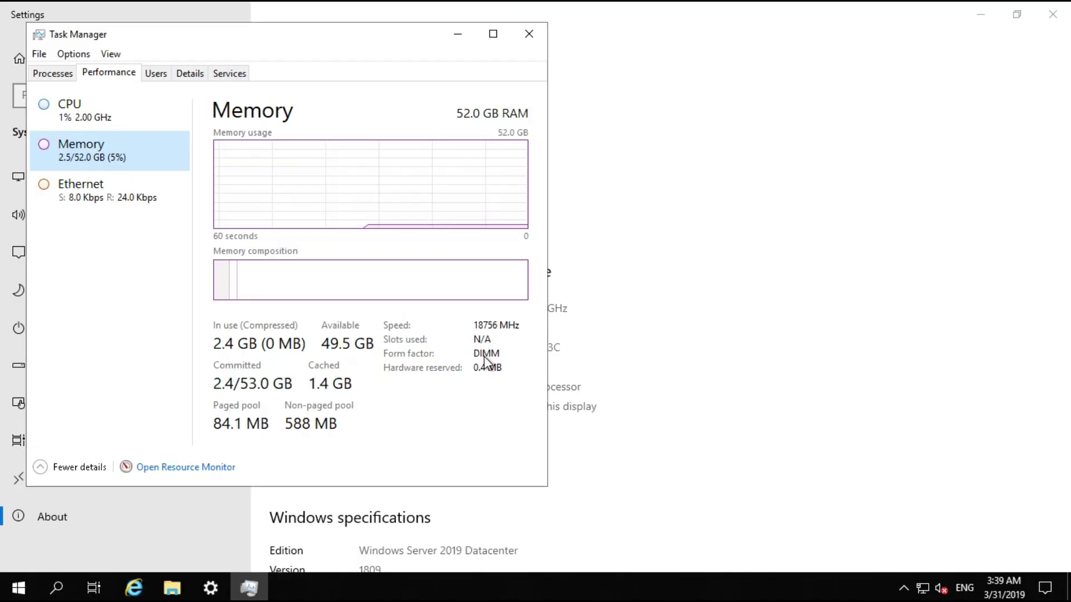
{"action": "mouse_move", "coordinate": [575, 10]}
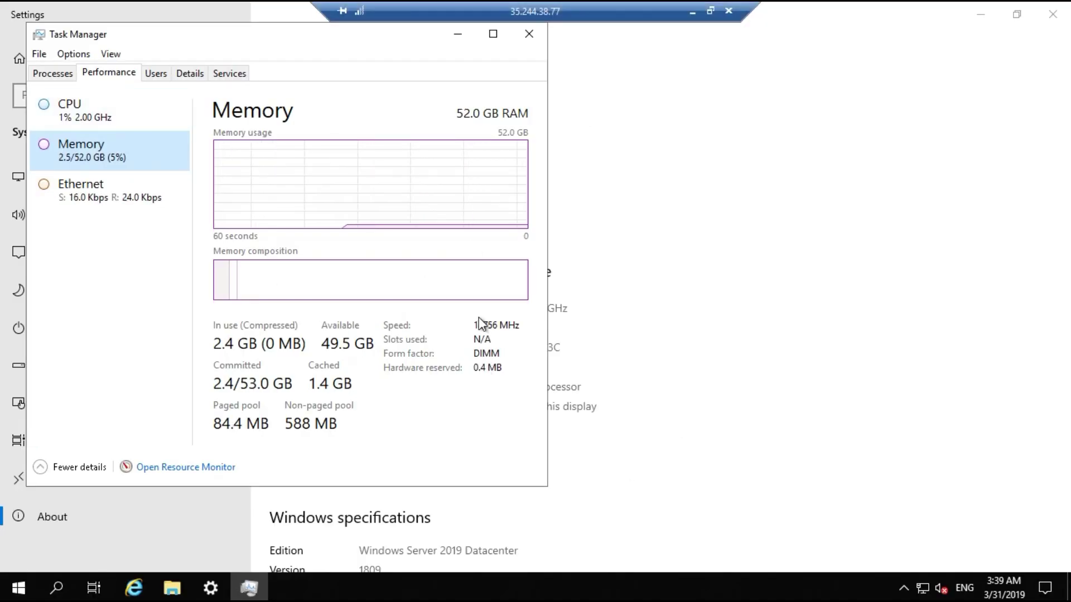
{"action": "left_click", "coordinate": [124, 115]}
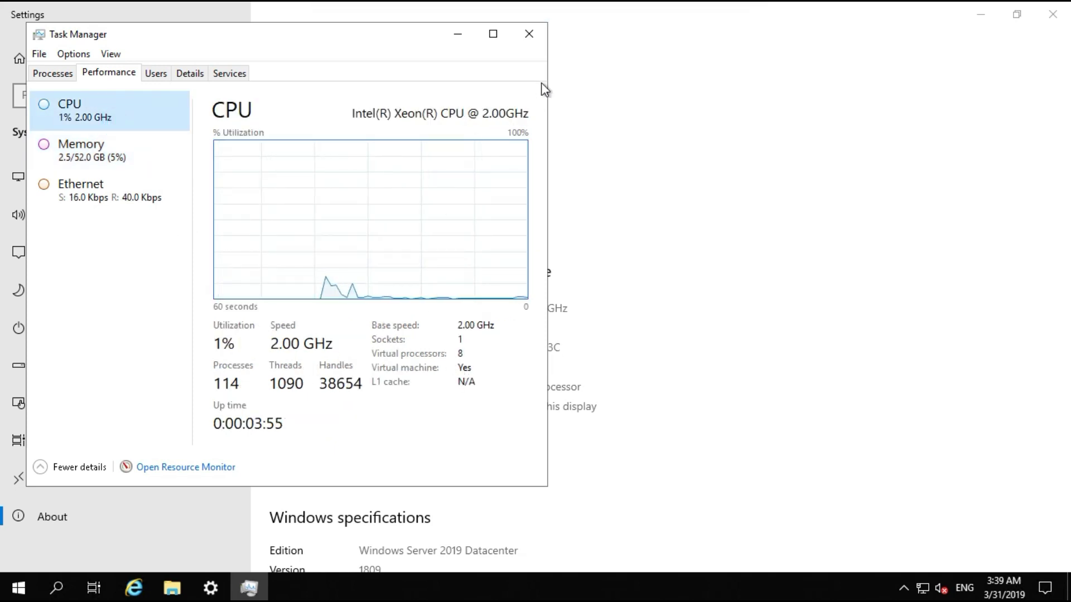
{"action": "left_click", "coordinate": [529, 33]}
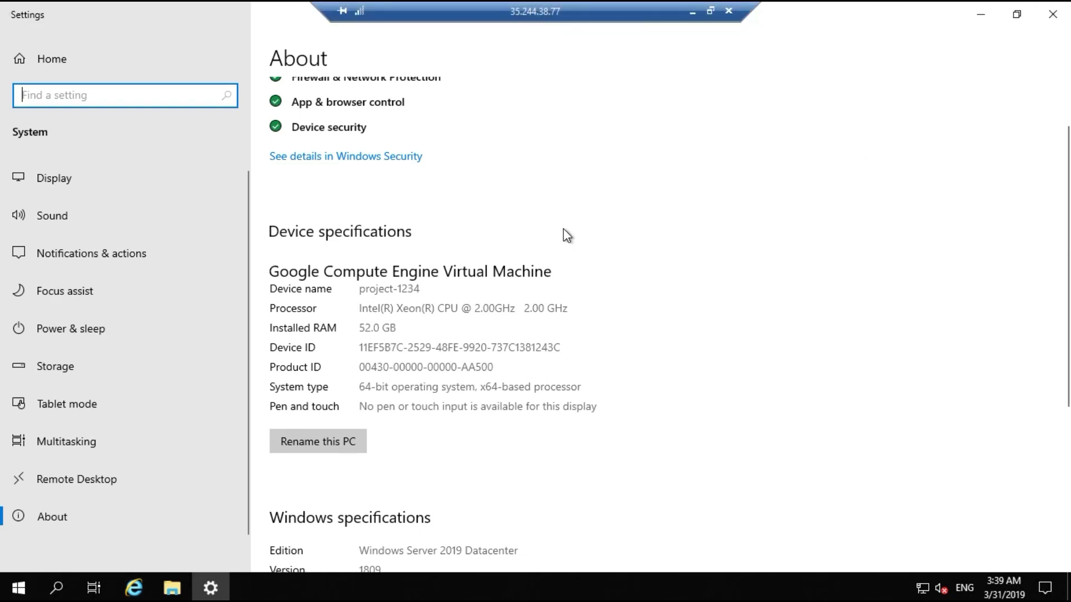
{"action": "left_click", "coordinate": [1053, 14]}
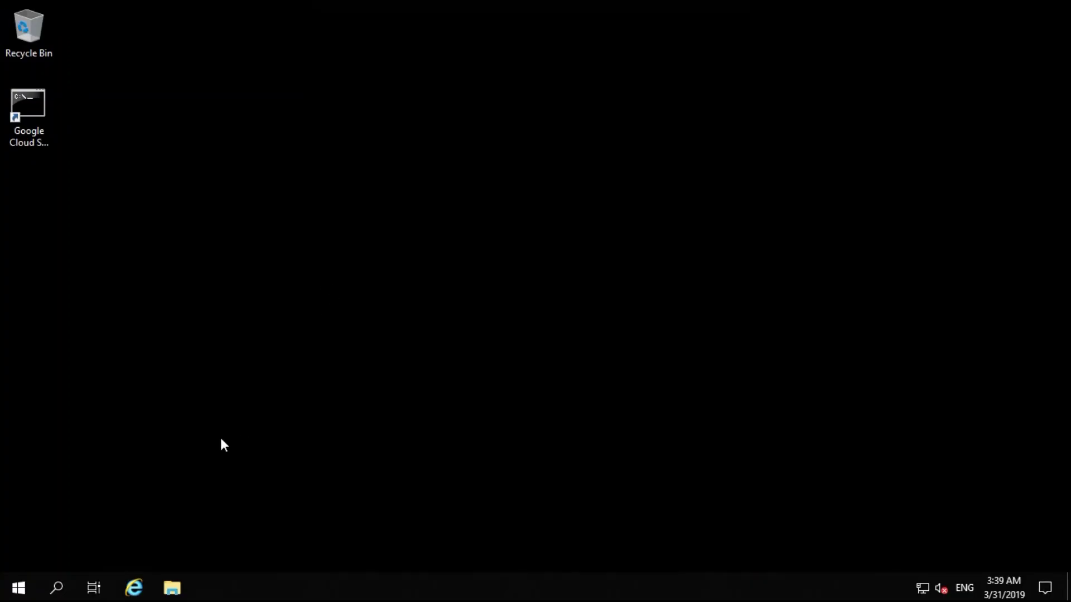
- Launch Internet Explorer, accept the recommended security, privacy and compatibility settings, and close the browser
{"action": "left_click", "coordinate": [129, 588]}
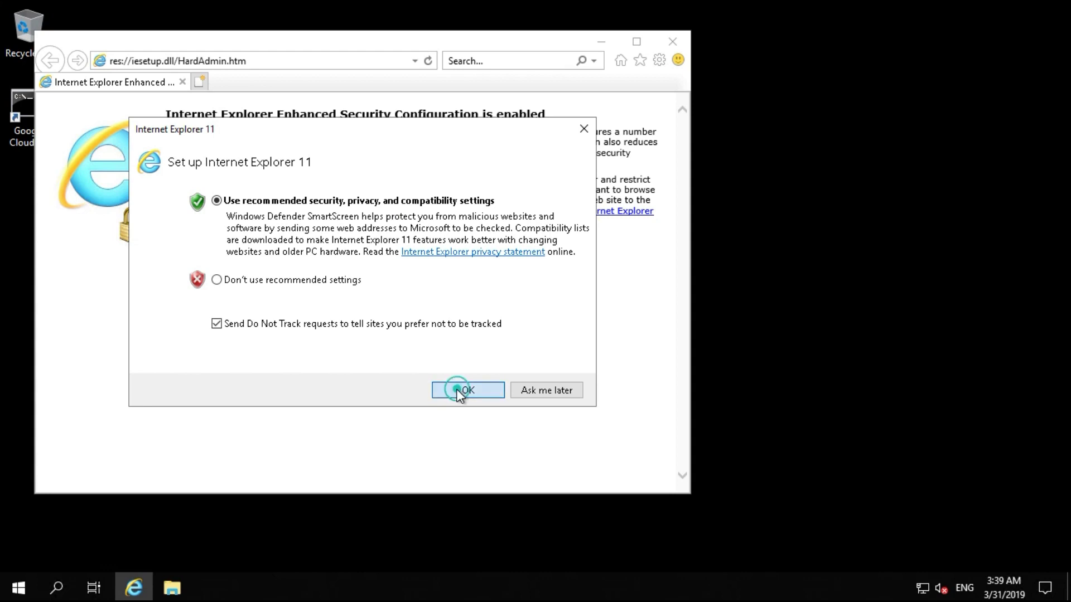
{"action": "left_click", "coordinate": [457, 389]}
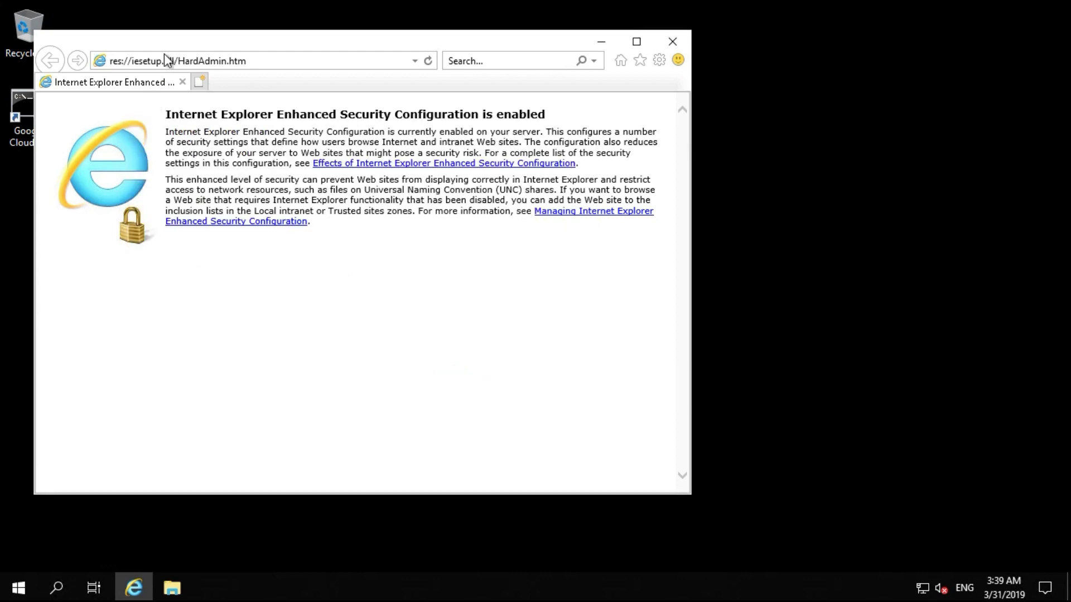
{"action": "left_click", "coordinate": [255, 62]}
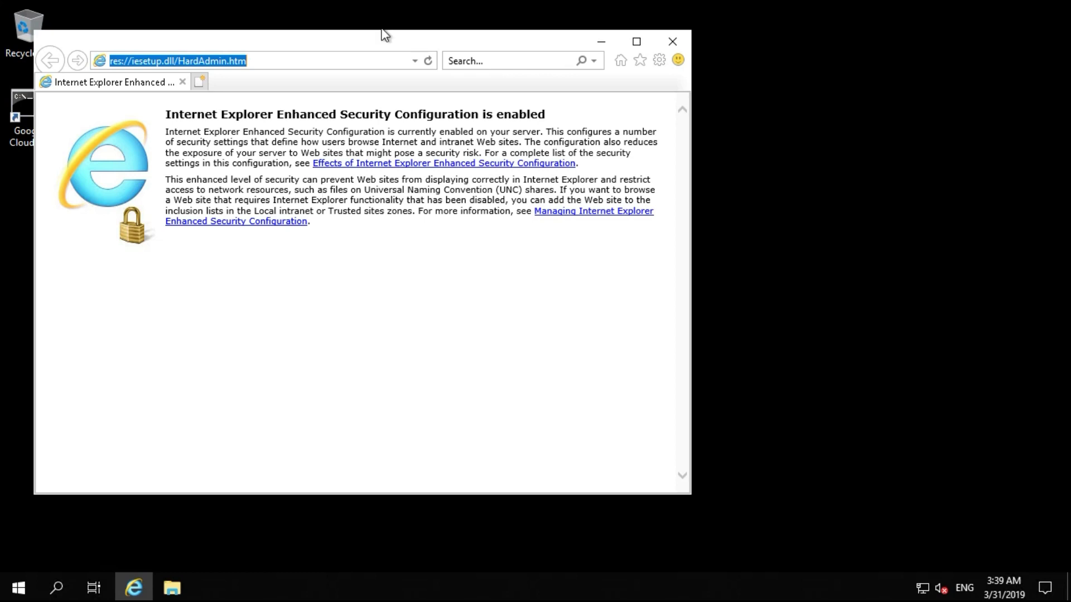
{"action": "left_click", "coordinate": [673, 42]}
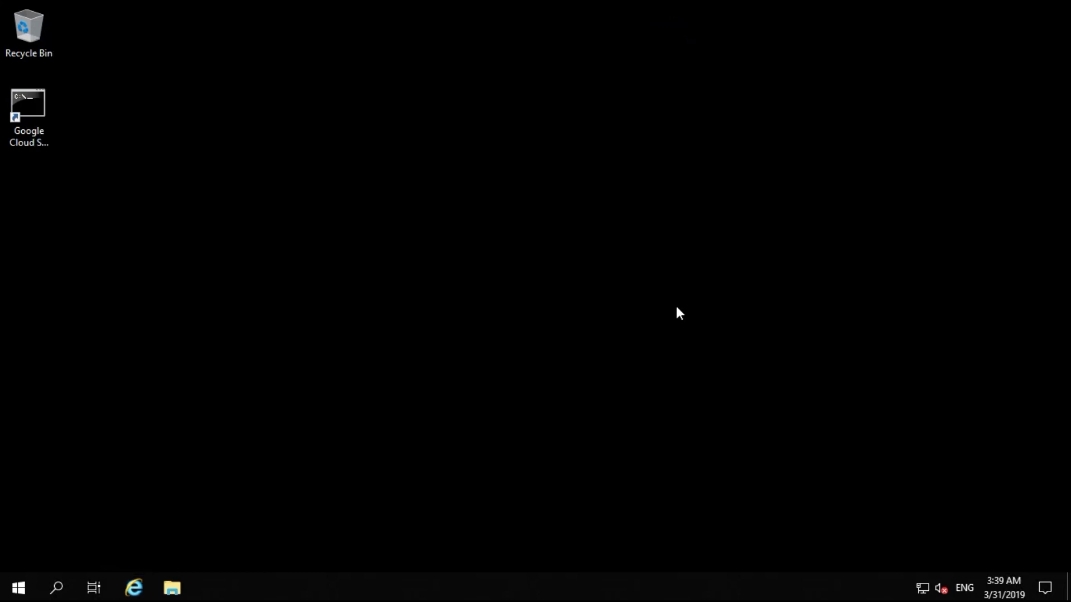
- Open the remote server's power options
{"action": "mouse_move", "coordinate": [559, 6]}
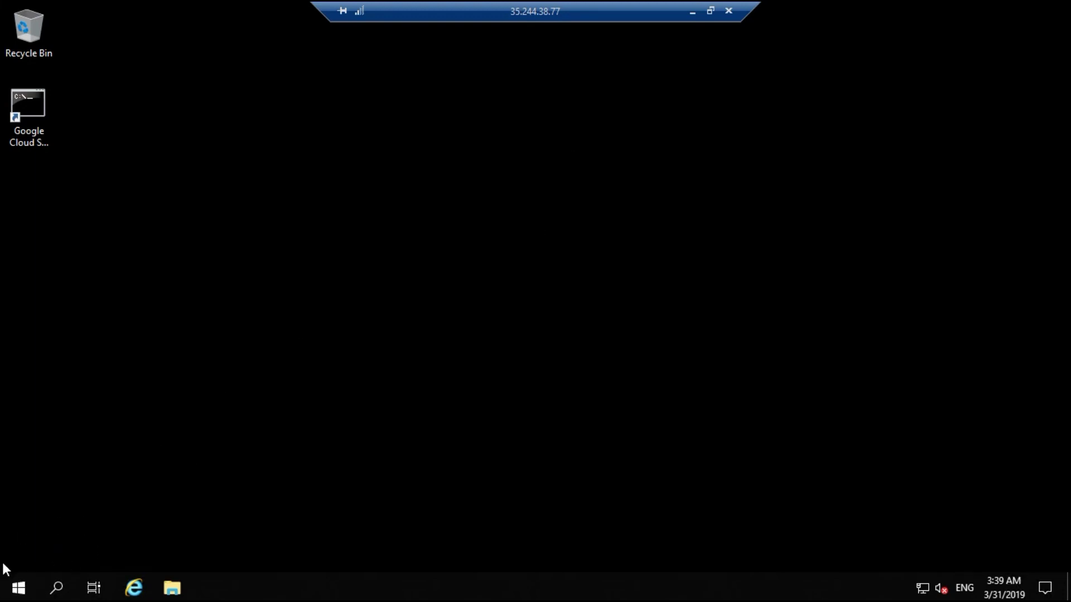
{"action": "left_click", "coordinate": [20, 584]}
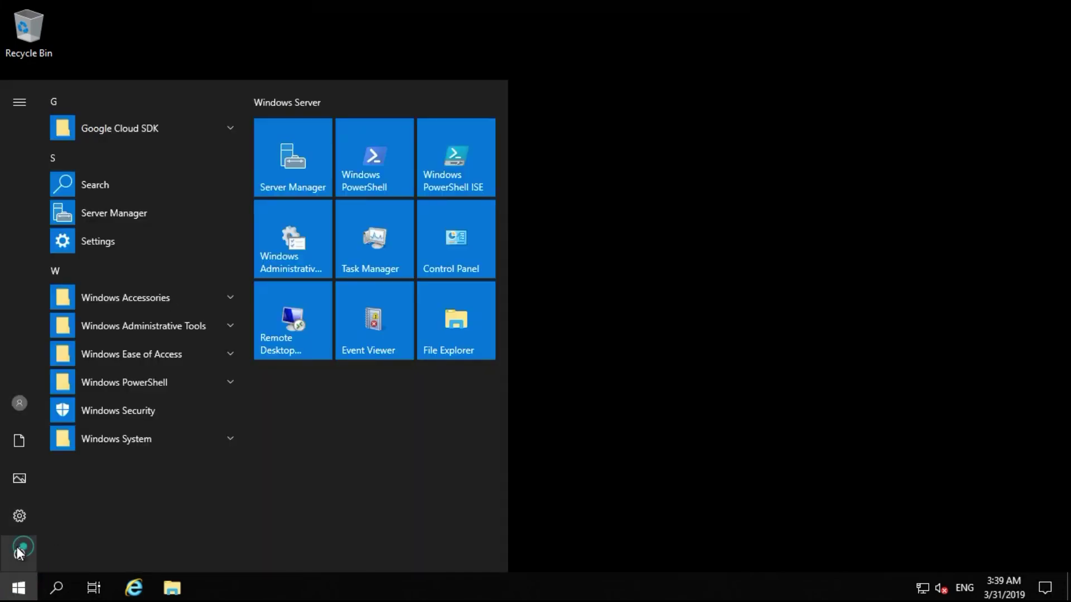
{"action": "left_click", "coordinate": [19, 553]}
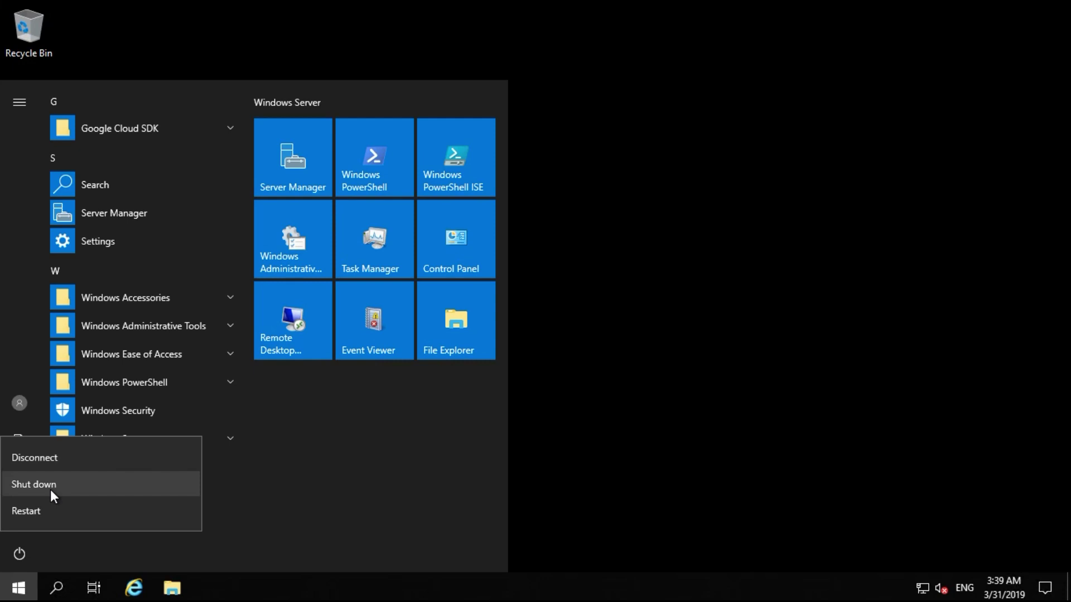